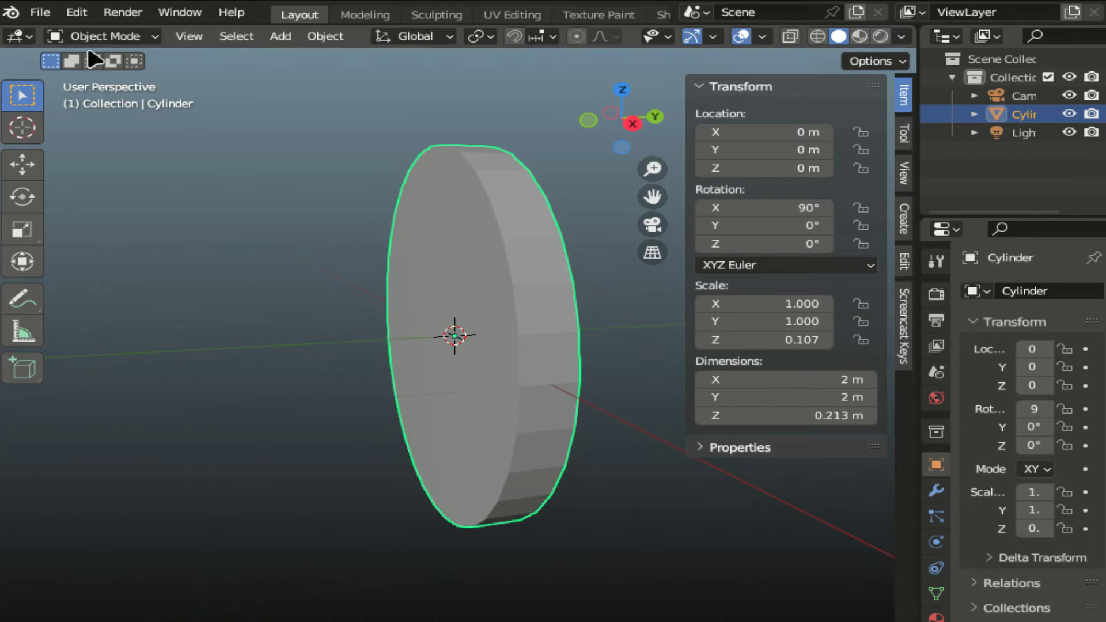
- Put the cylinder in Edit Mode and select its front rim edge loop for beveling
left_click(141, 37)
left_click(131, 76)
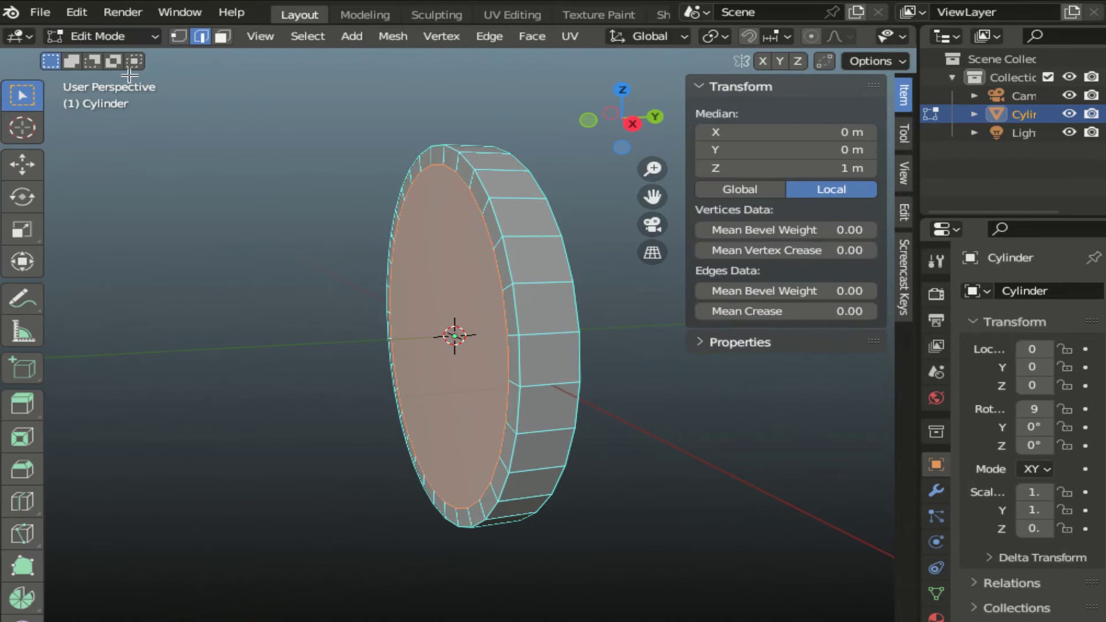
left_click(505, 265)
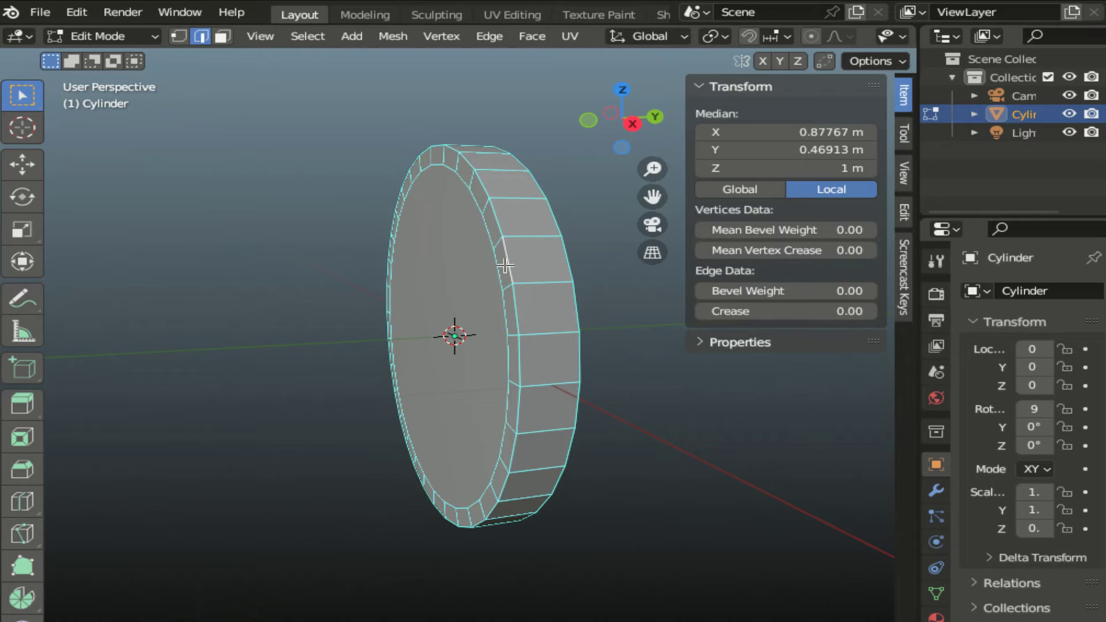
left_click(505, 265, "alt+shift")
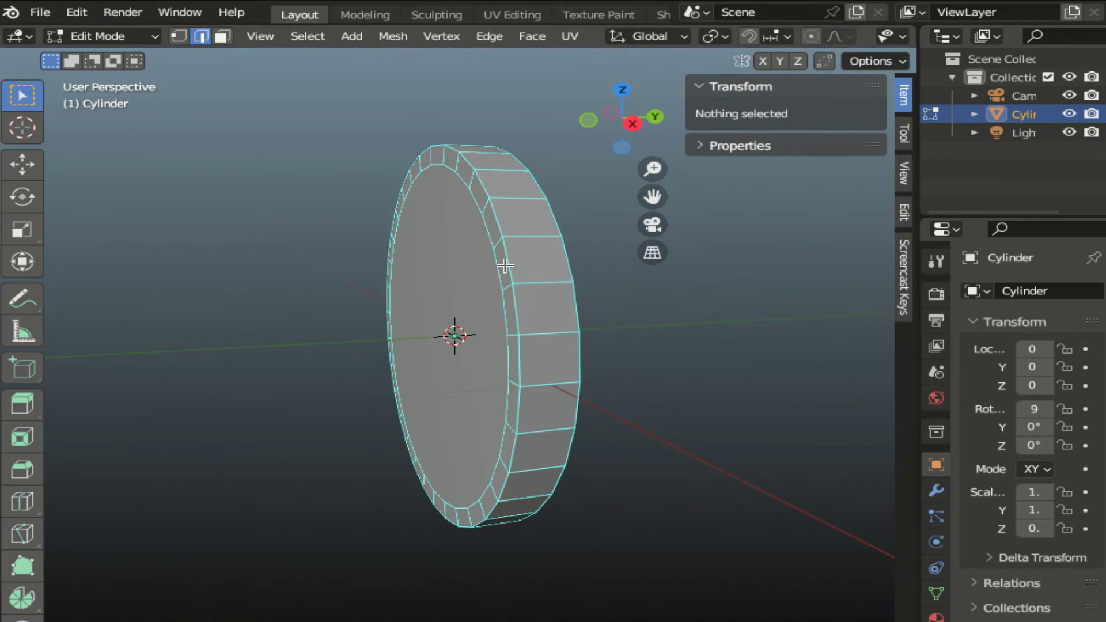
left_click(505, 265, "alt+shift")
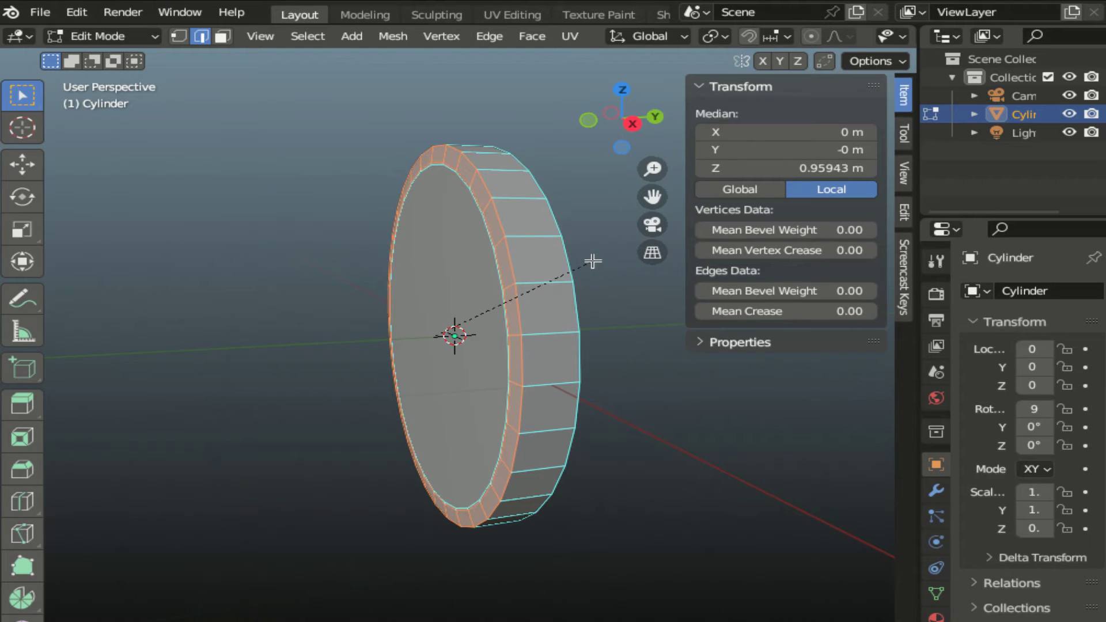
- Confirm the narrow rim bevel and inspect it up close from the right orthographic view
left_click(589, 267)
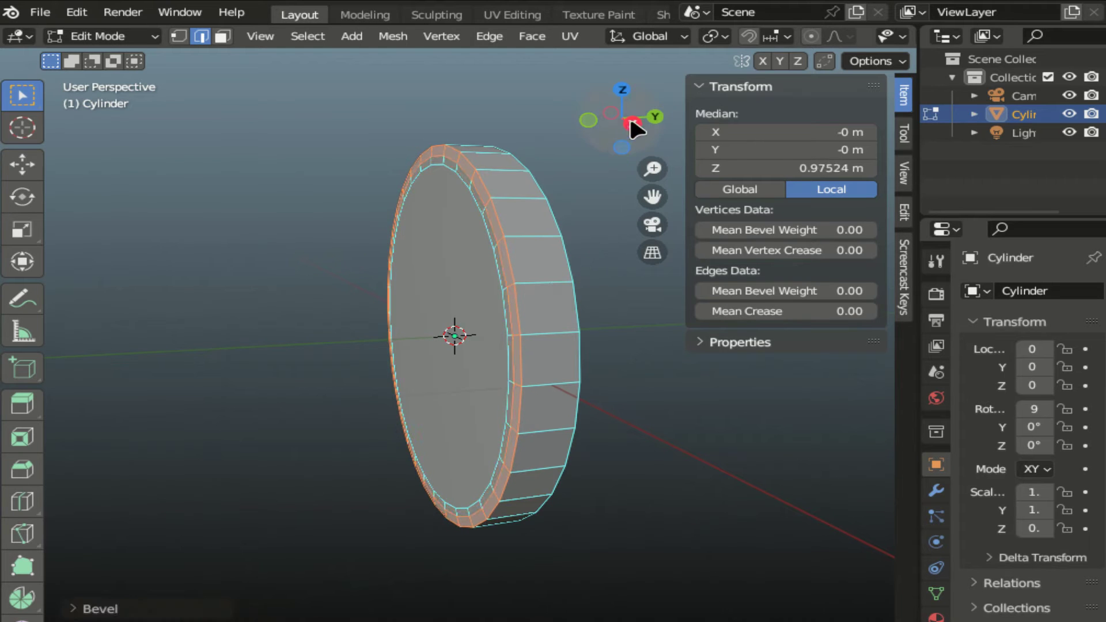
left_click(631, 119)
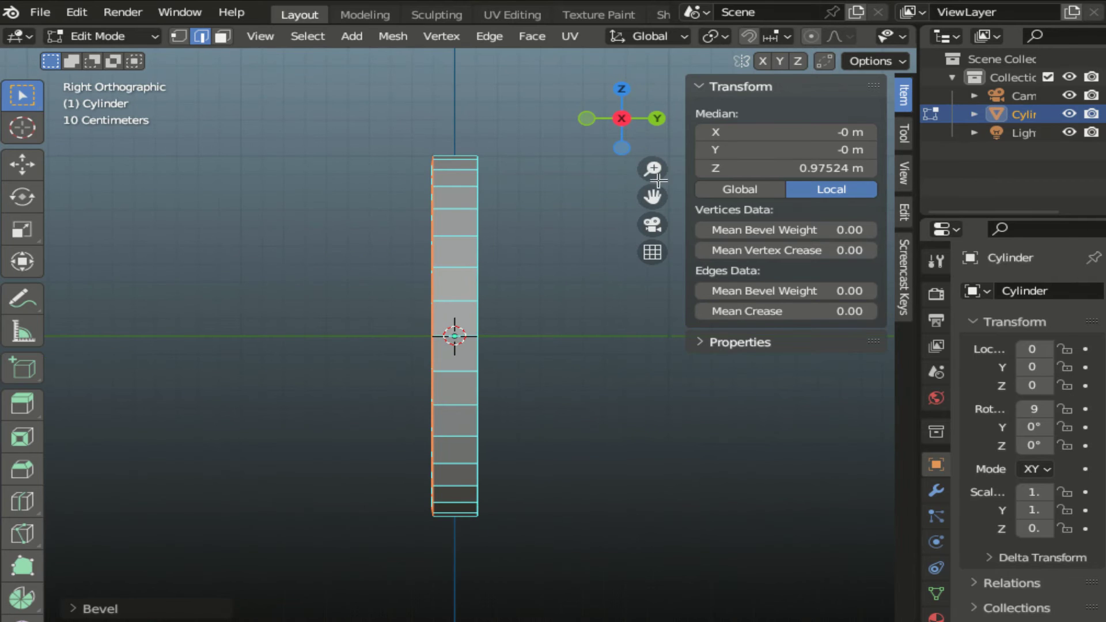
mouse_move(652, 168)
left_mouse_down()
mouse_move(653, 150)
mouse_move(551, 234)
left_mouse_up()
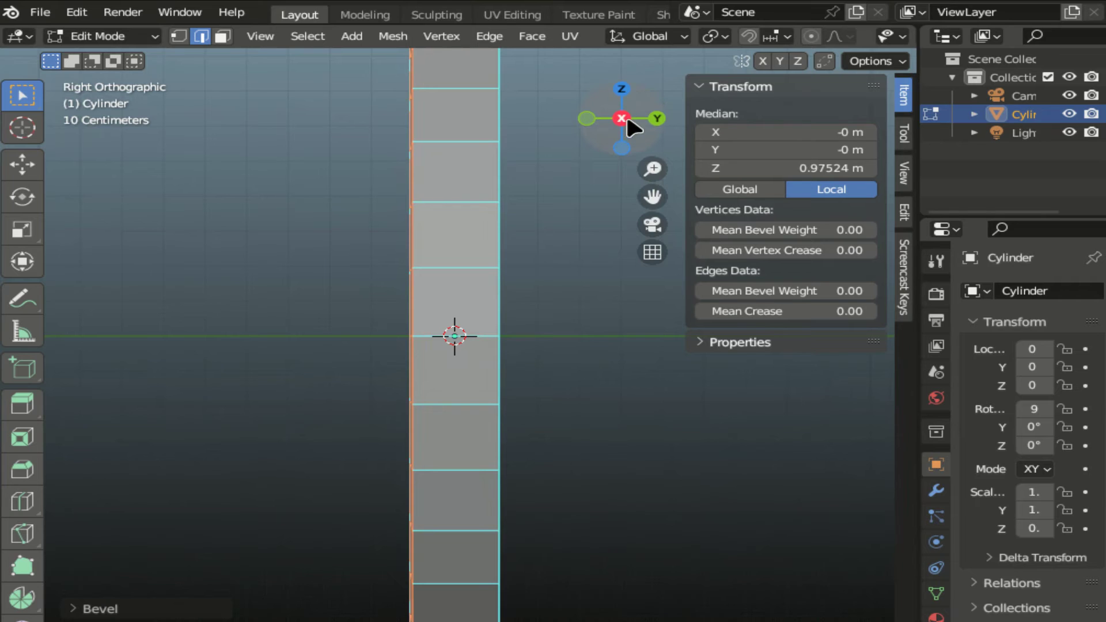
left_click_drag(627, 112, 622, 148)
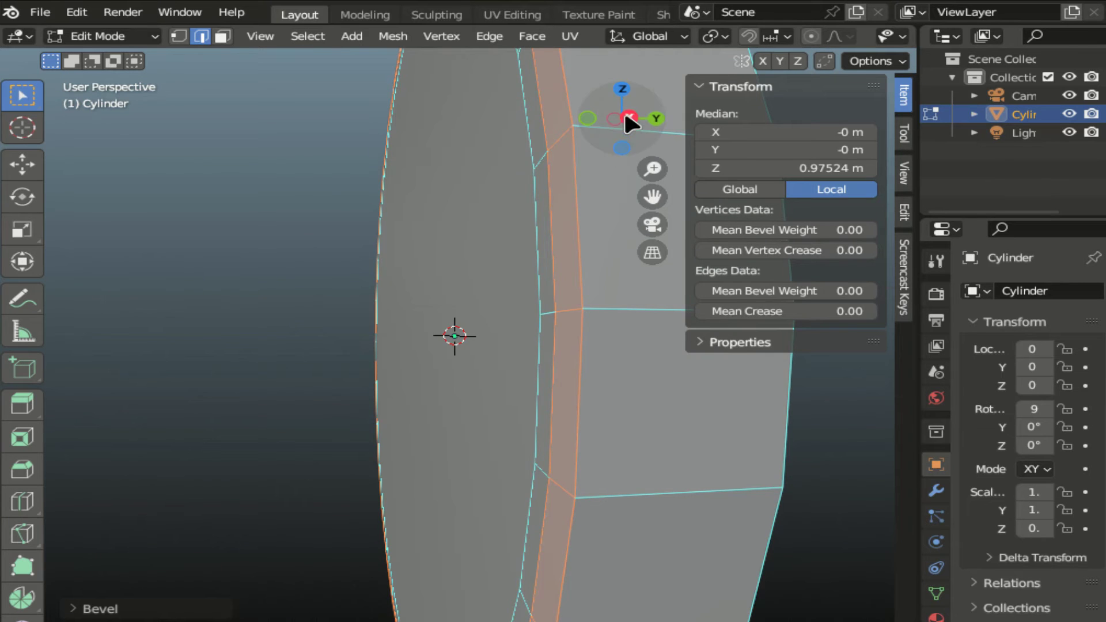
left_click(625, 116)
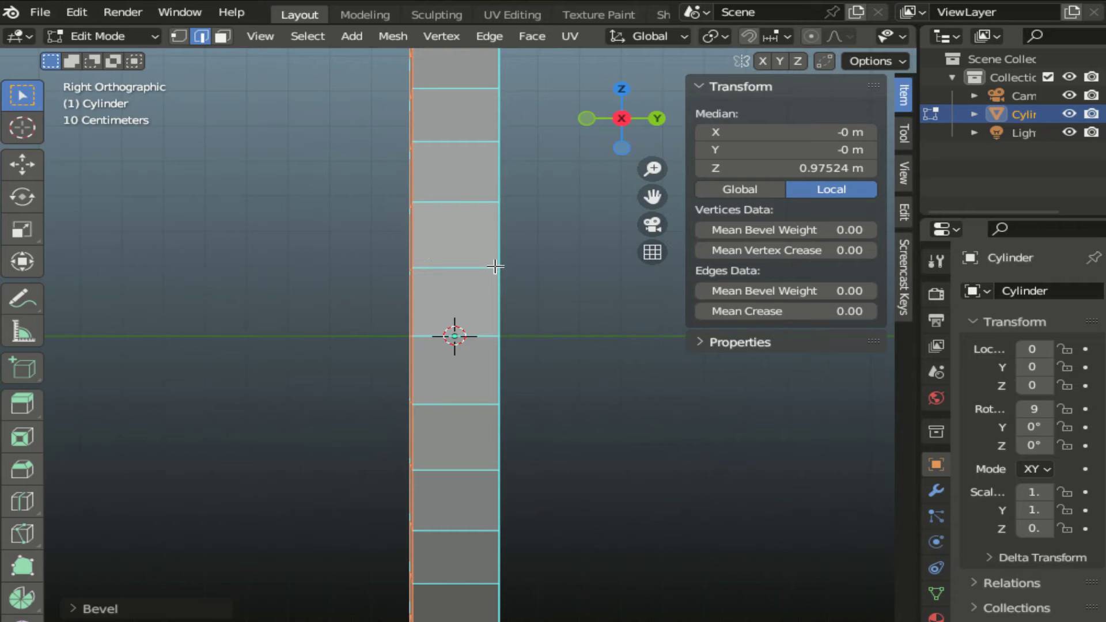
- Return the bevelled disc to Object Mode and view the whole cylinder at an angle
left_click(127, 38)
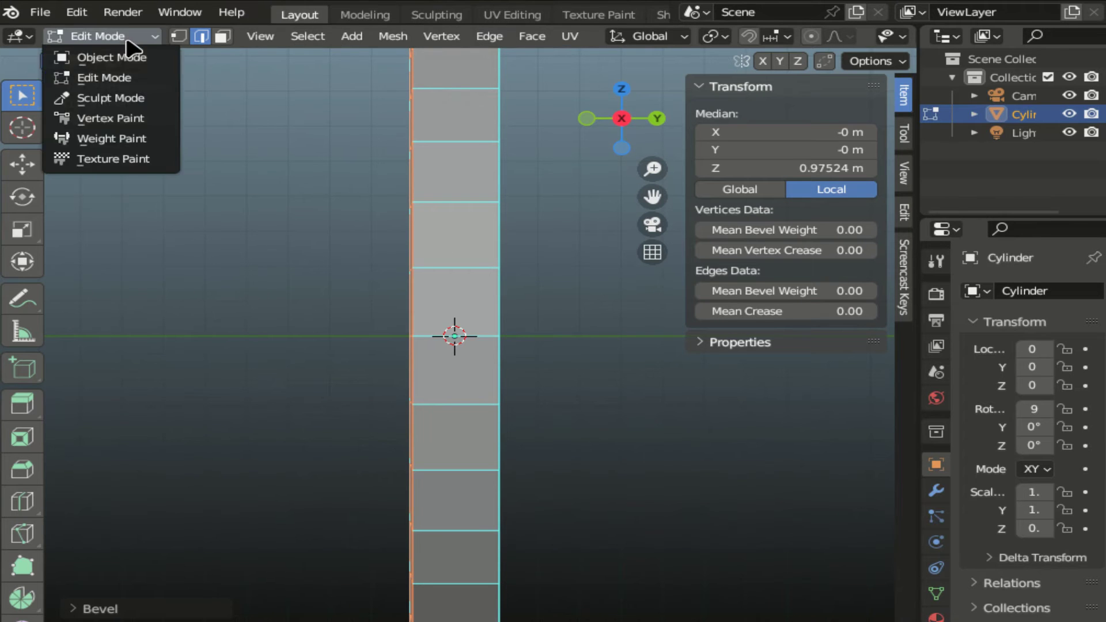
left_click(128, 57)
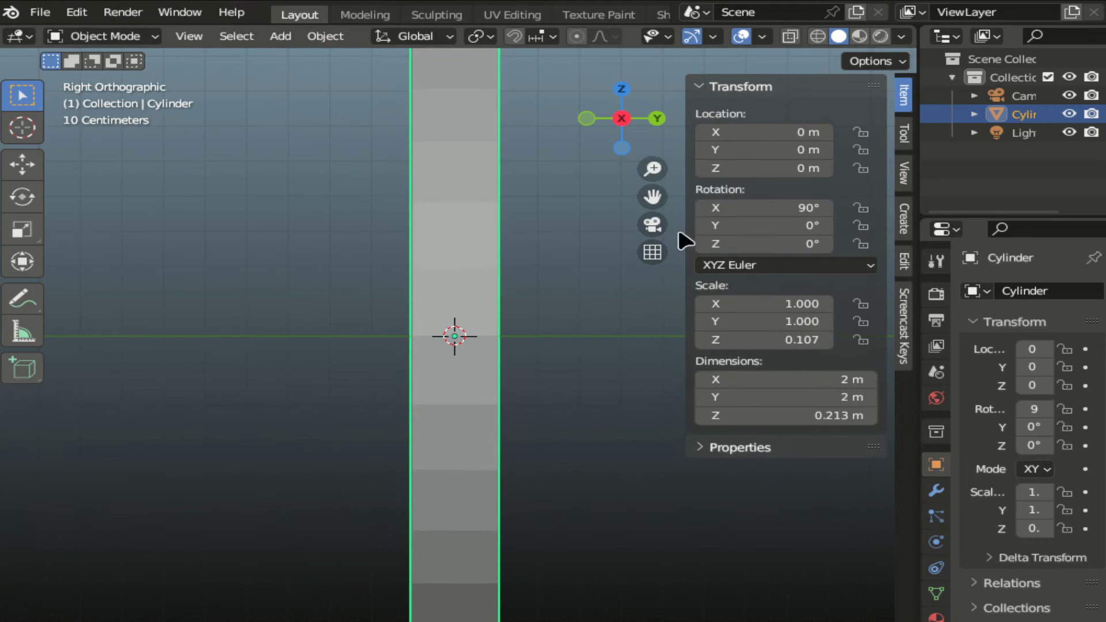
left_click_drag(617, 112, 631, 118)
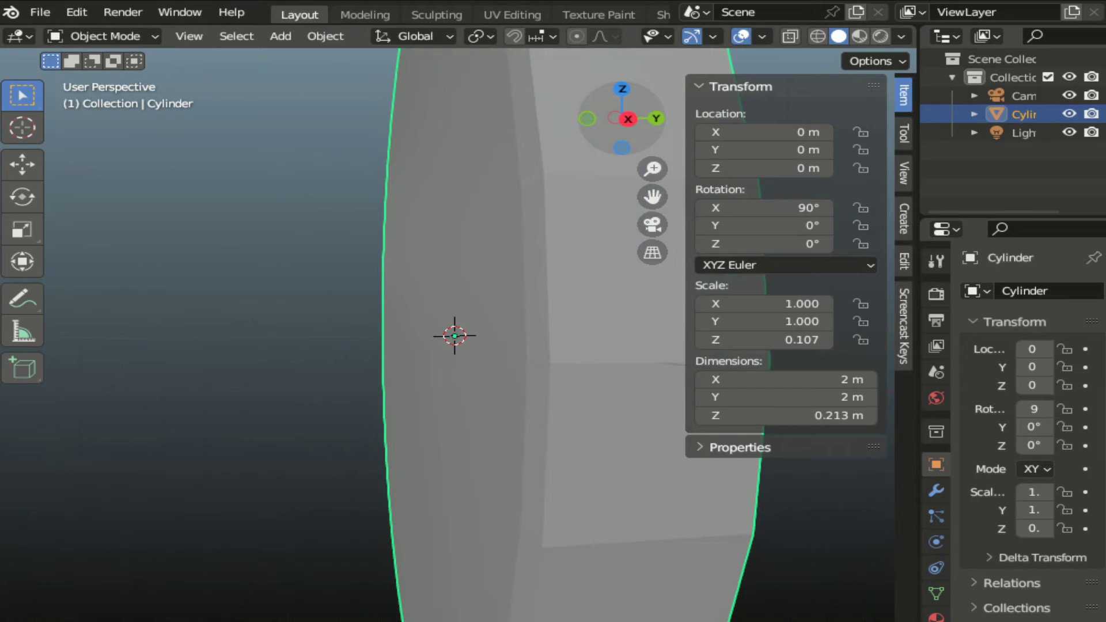
left_click_drag(652, 168, 652, 196)
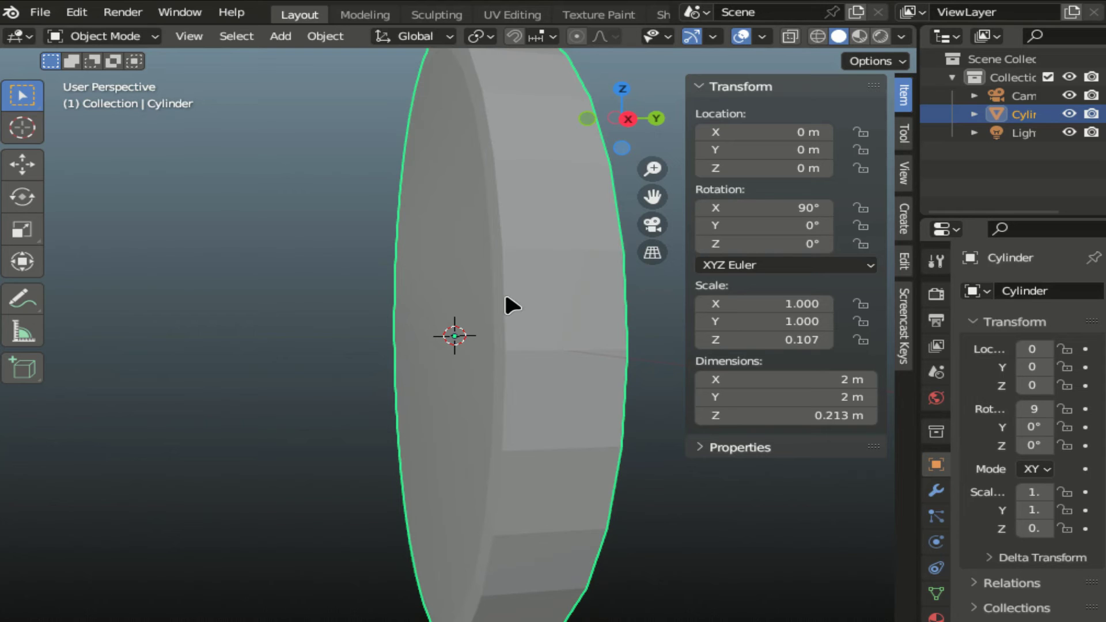
- Apply the cylinder's scale so it reads 1.000 on all axes, then re-enter Edit Mode
key("ctrl+a")
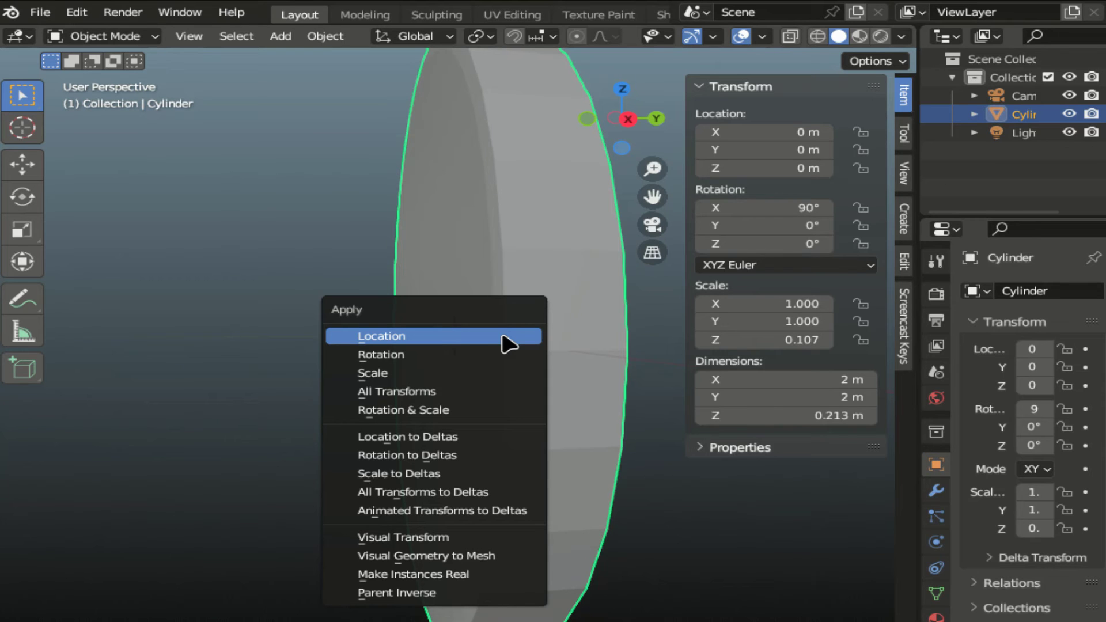
left_click(446, 374)
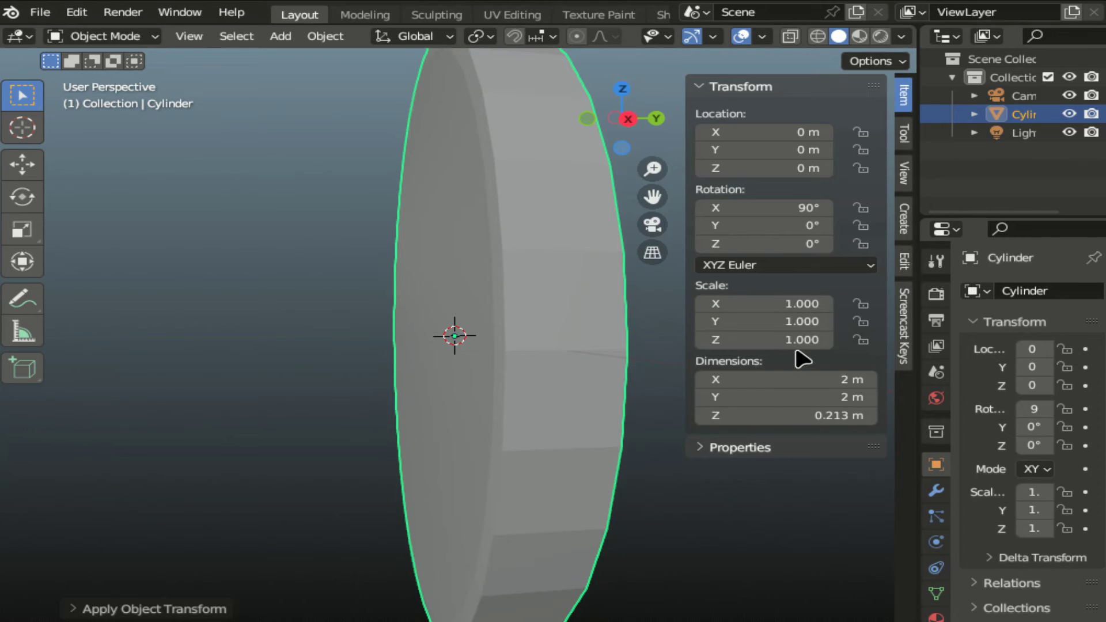
left_click(123, 36)
left_click(124, 75)
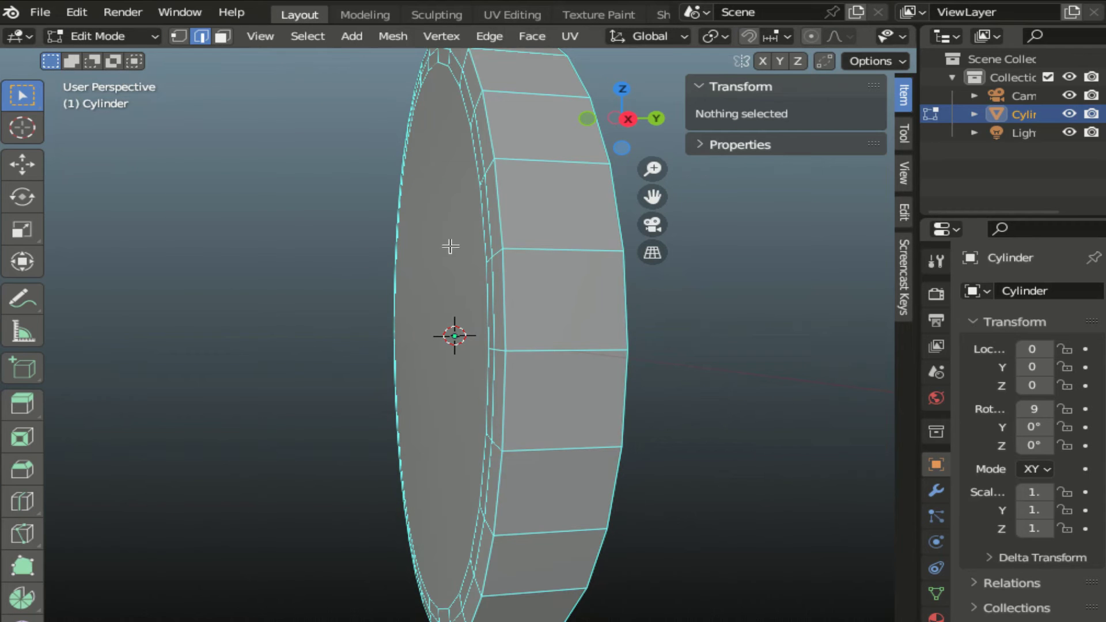
- Reselect the front rim loop and bevel it into an even-width band, checking it from the right
left_click(496, 211, "ctrl")
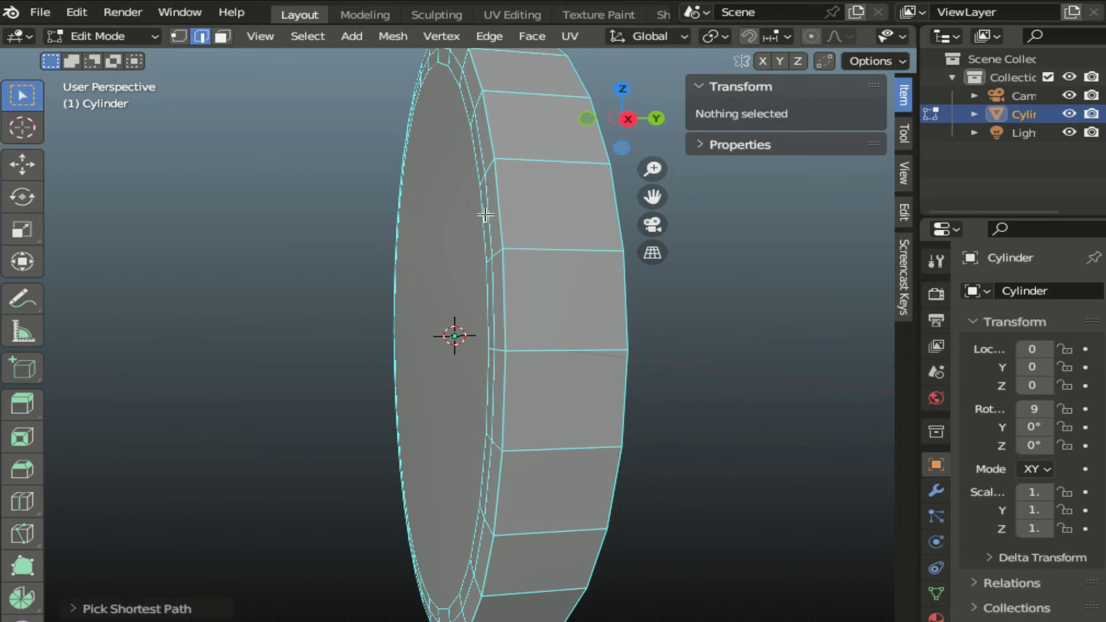
left_click(495, 214, "alt")
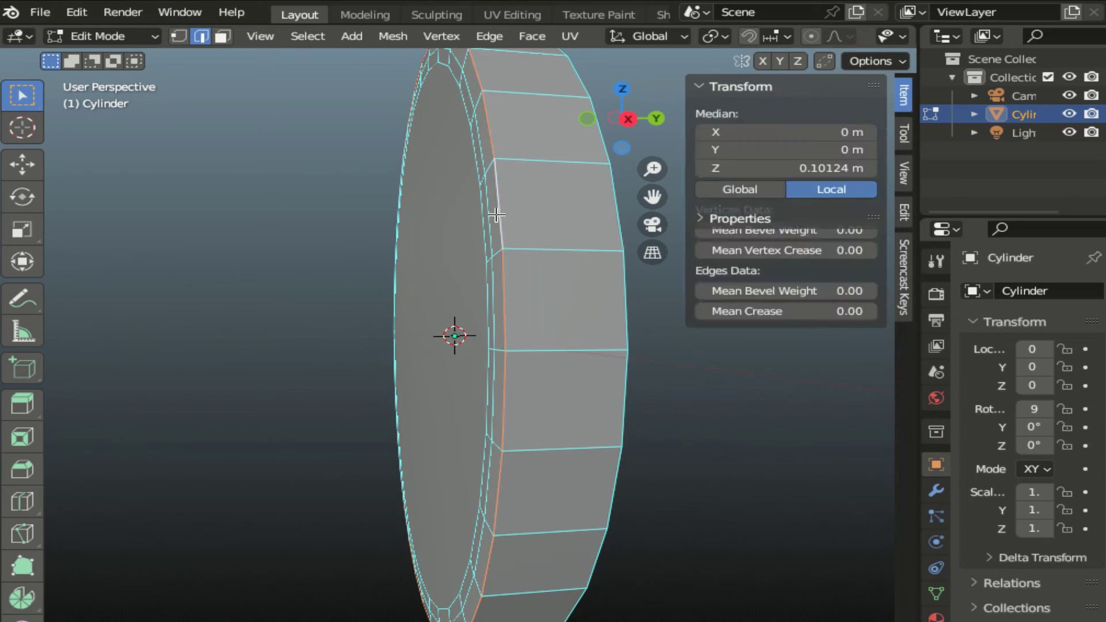
left_click(496, 214, "alt")
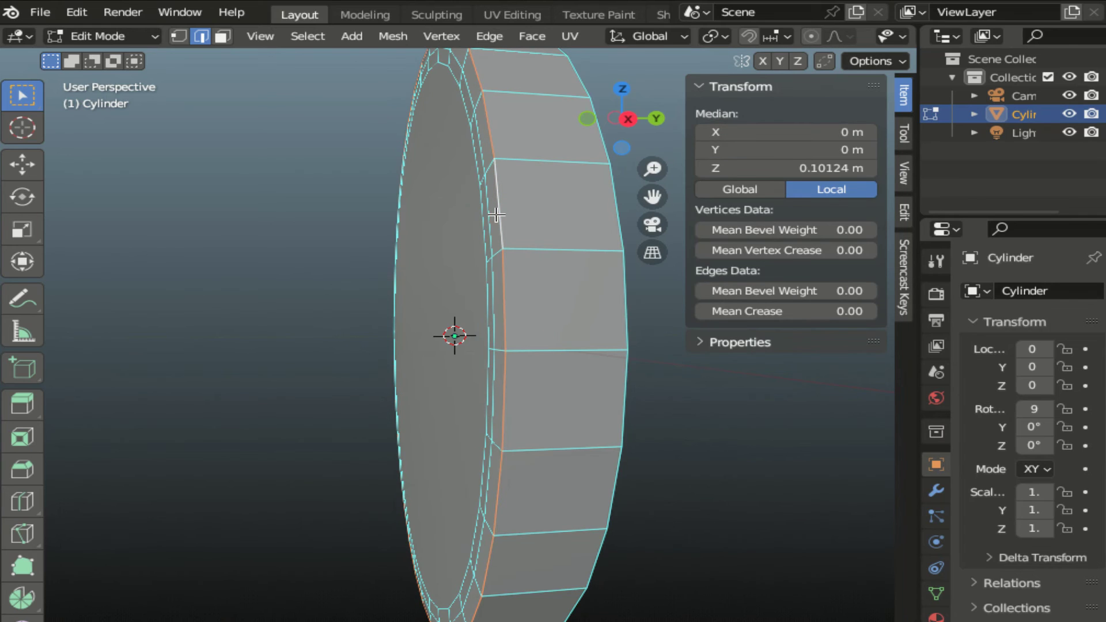
key("s")
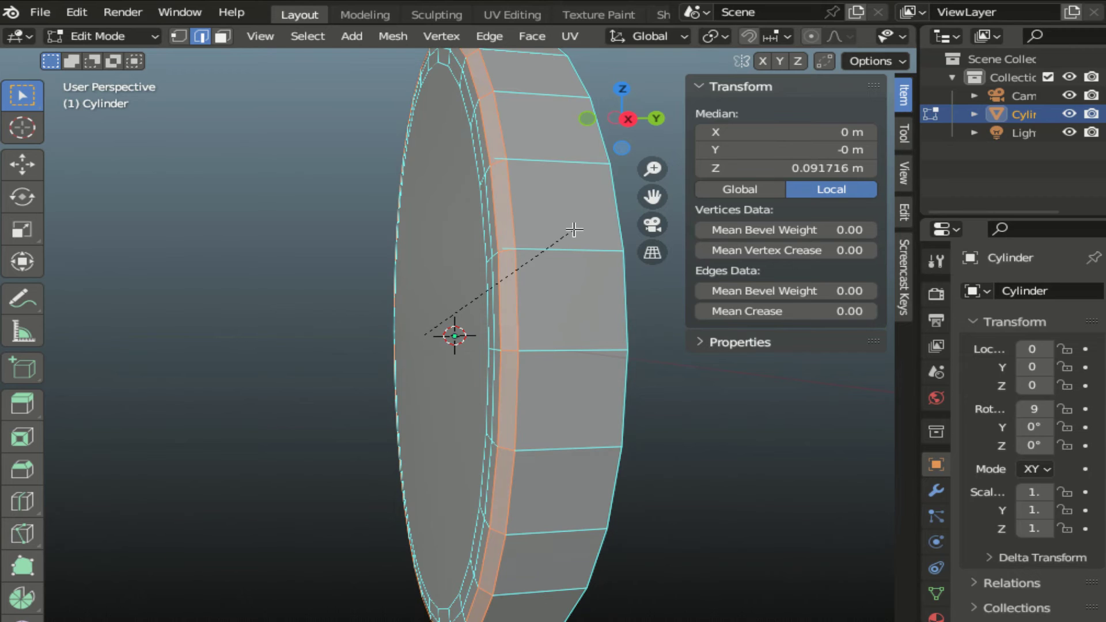
left_click(574, 229)
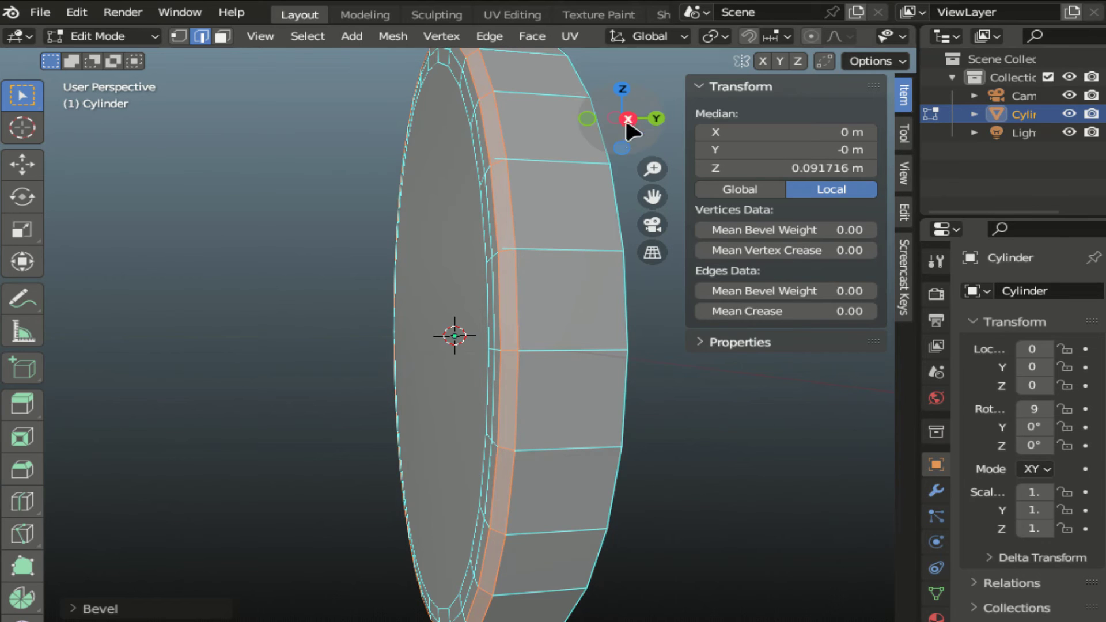
left_click(628, 120)
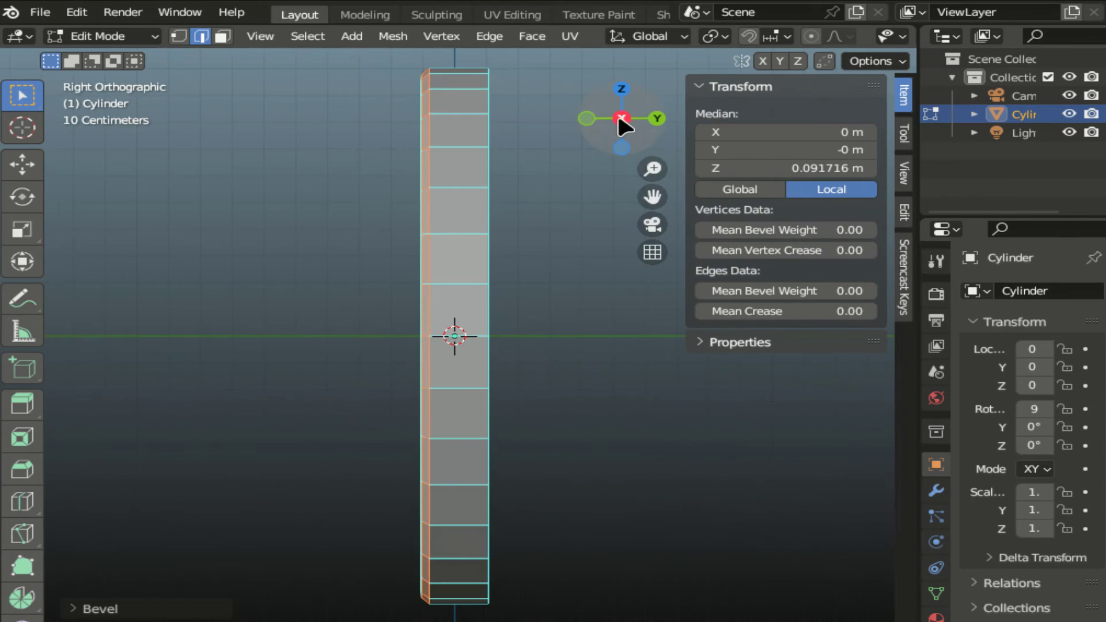
left_click_drag(624, 118, 645, 122)
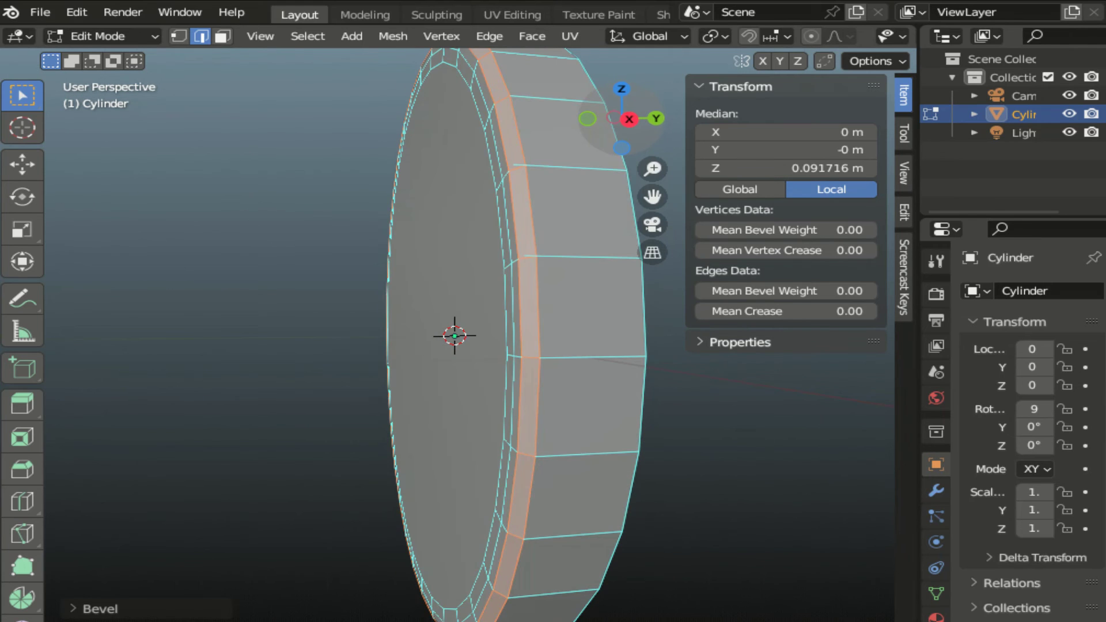
- Raise the rim bevel to 12 segments so the edge is smoothly rounded
left_click(132, 610)
mouse_move(271, 342)
left_mouse_down()
mouse_move(323, 342)
mouse_move(277, 342)
mouse_move(294, 342)
left_mouse_up()
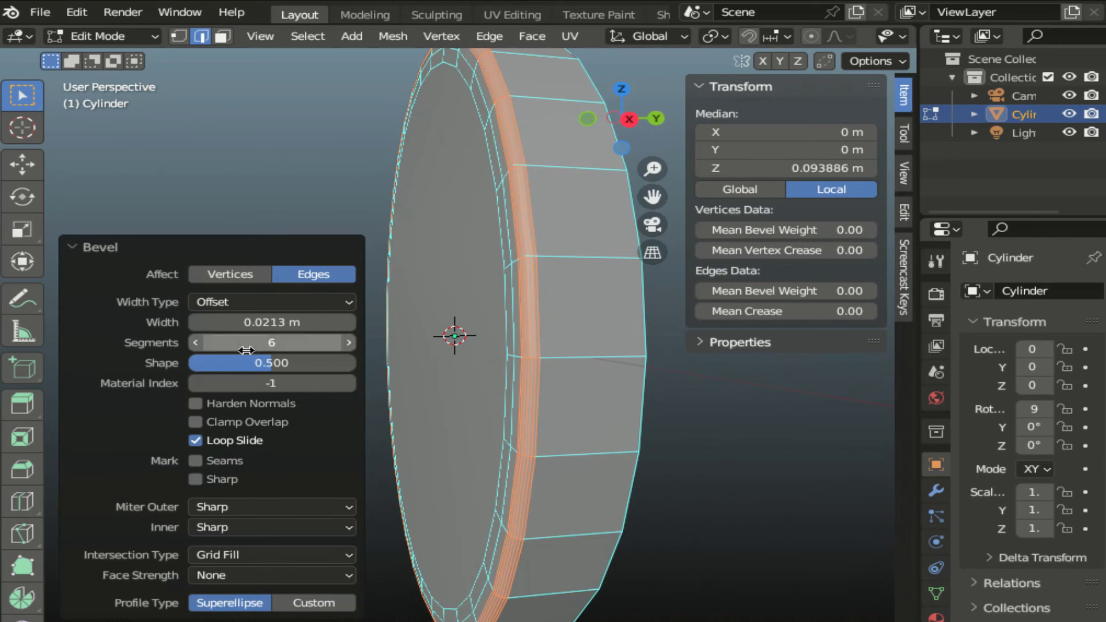
left_click(637, 117)
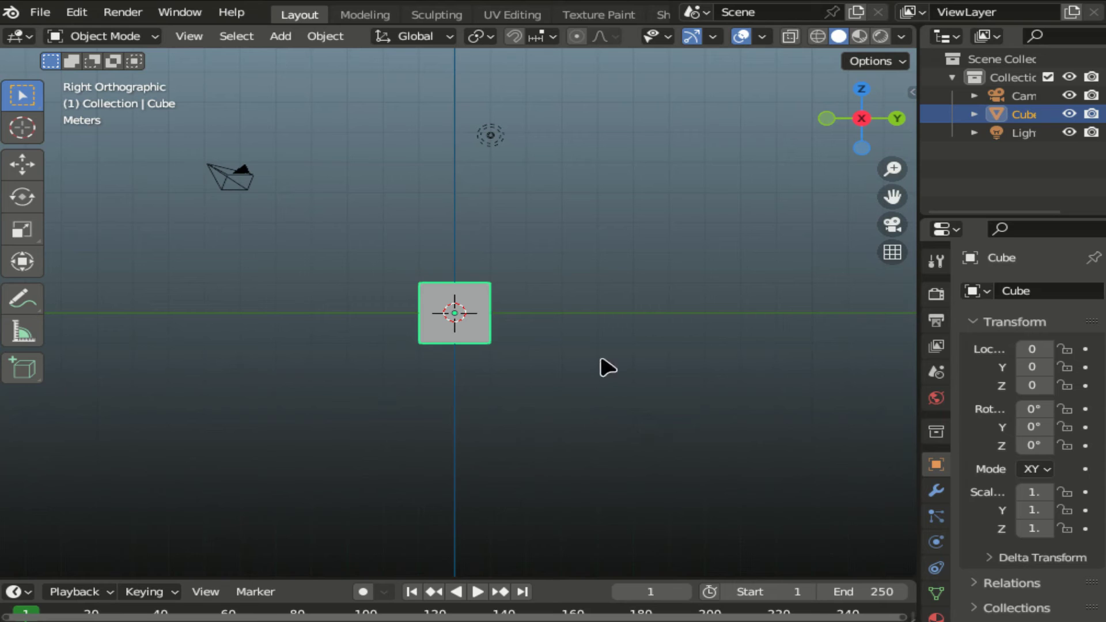
- Open the default cube in Edit Mode with face selection and select its right side face
middle_click_drag(656, 346, 634, 323)
left_click(115, 36)
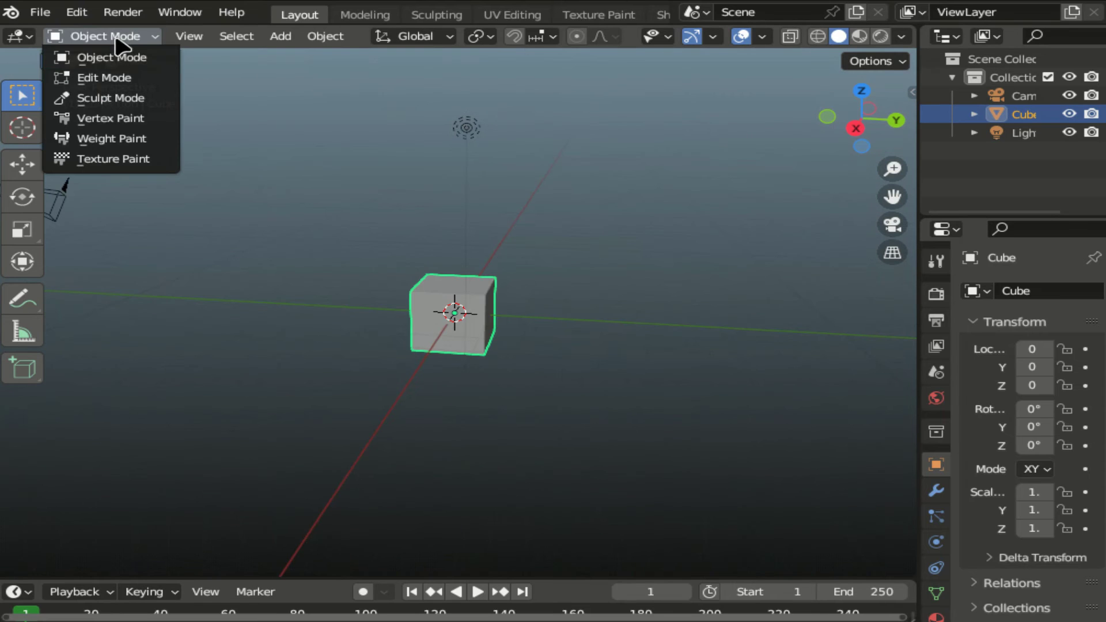
left_click(122, 76)
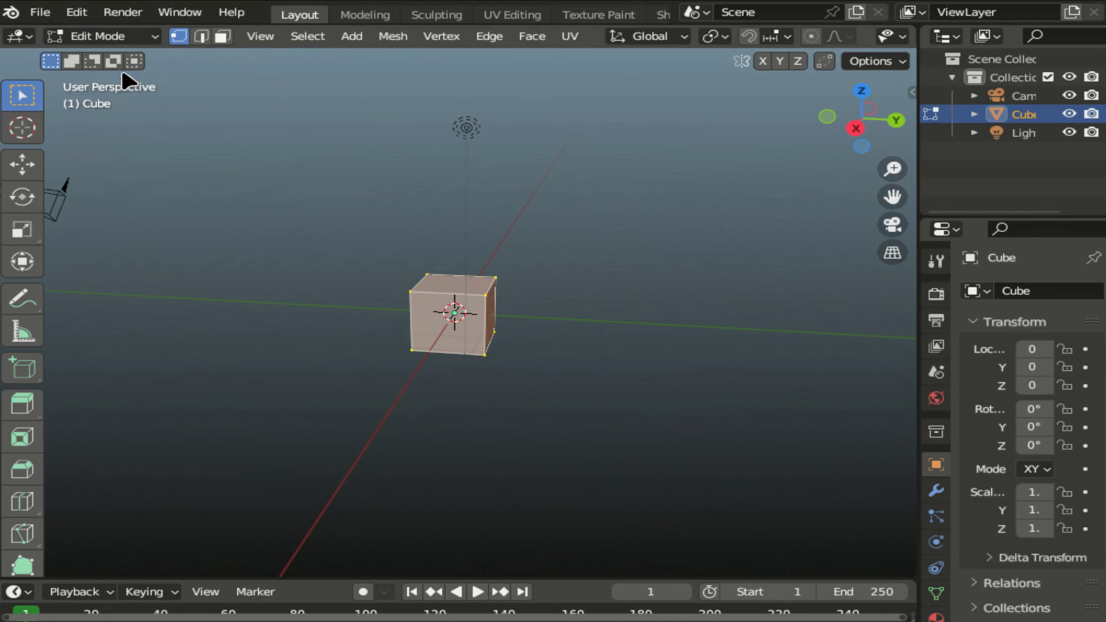
left_click(223, 36)
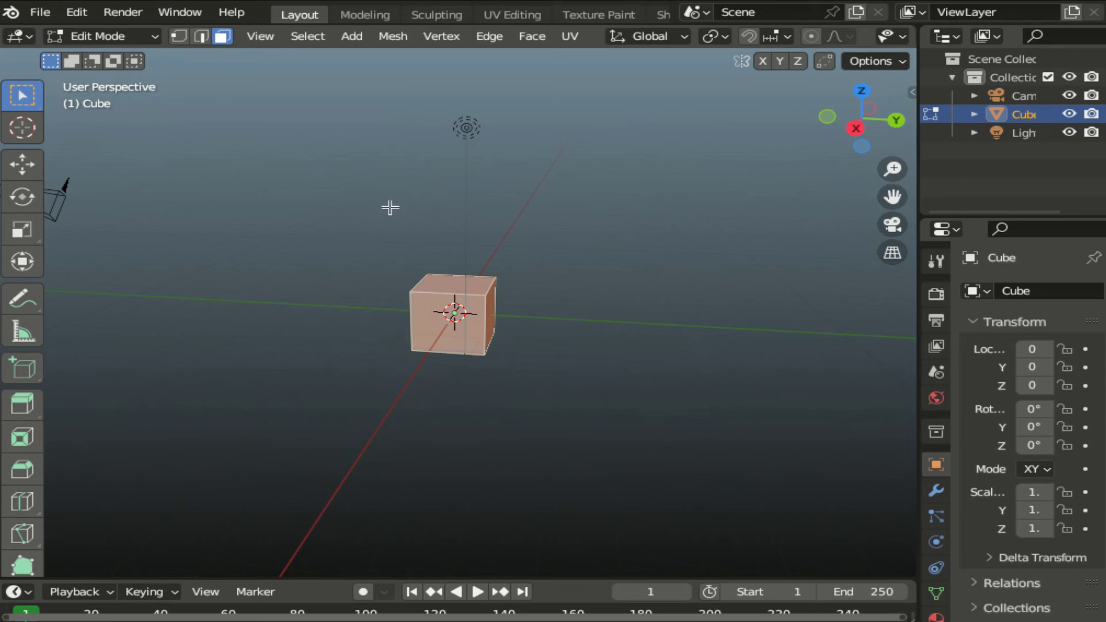
left_click(484, 303)
left_click(487, 311)
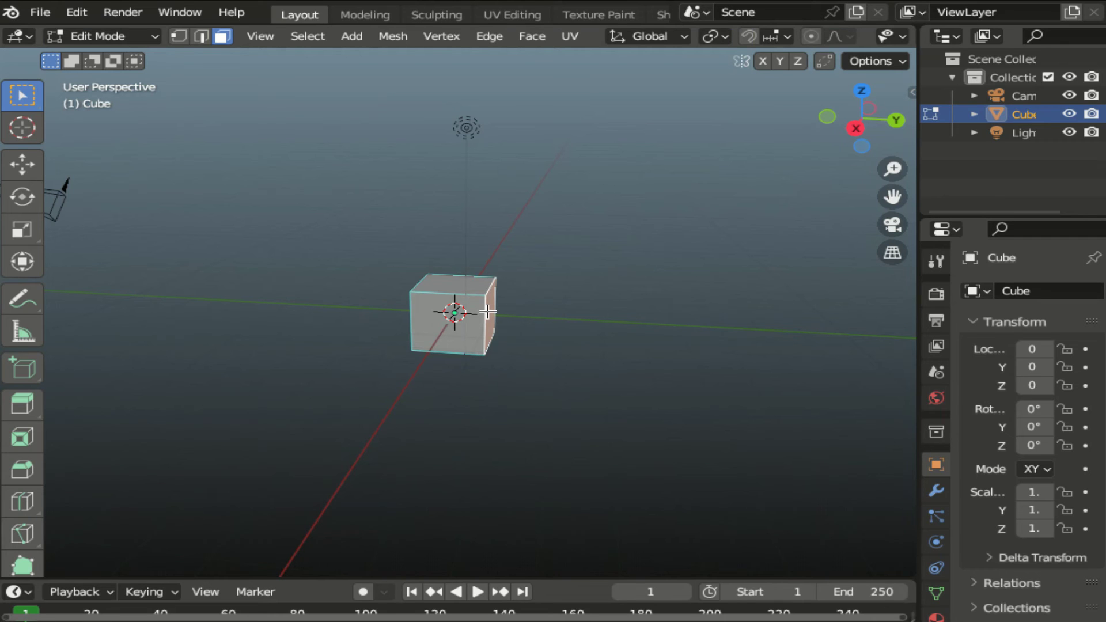
- Stretch the cube into a long bar by moving its end face along the Y axis
key("g")
key("y")
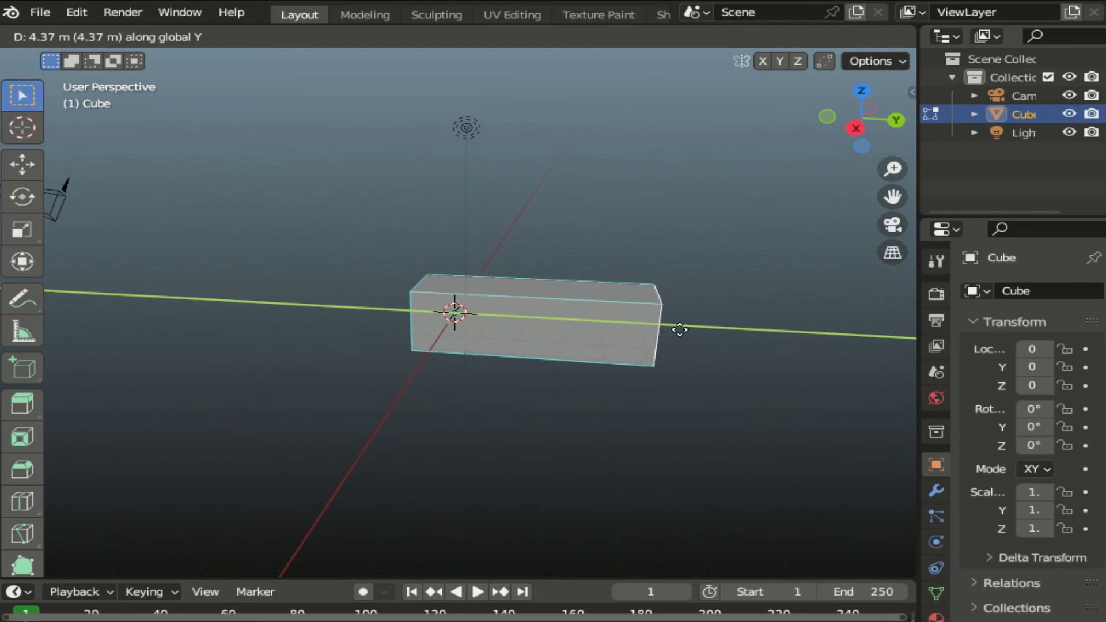
left_click(839, 343)
left_click(616, 330)
key("ctrl+r")
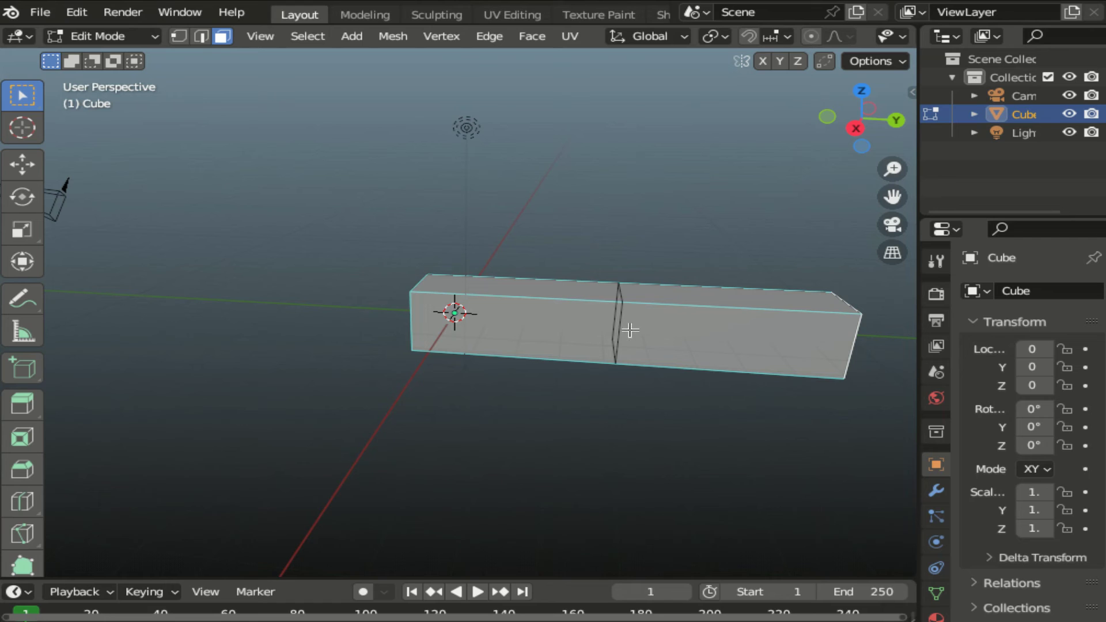
- Add a loop cut around the bar's middle and bevel it into two close parallel loops
left_click(629, 330)
left_click(651, 328)
scroll(651, 328, "up", 2)
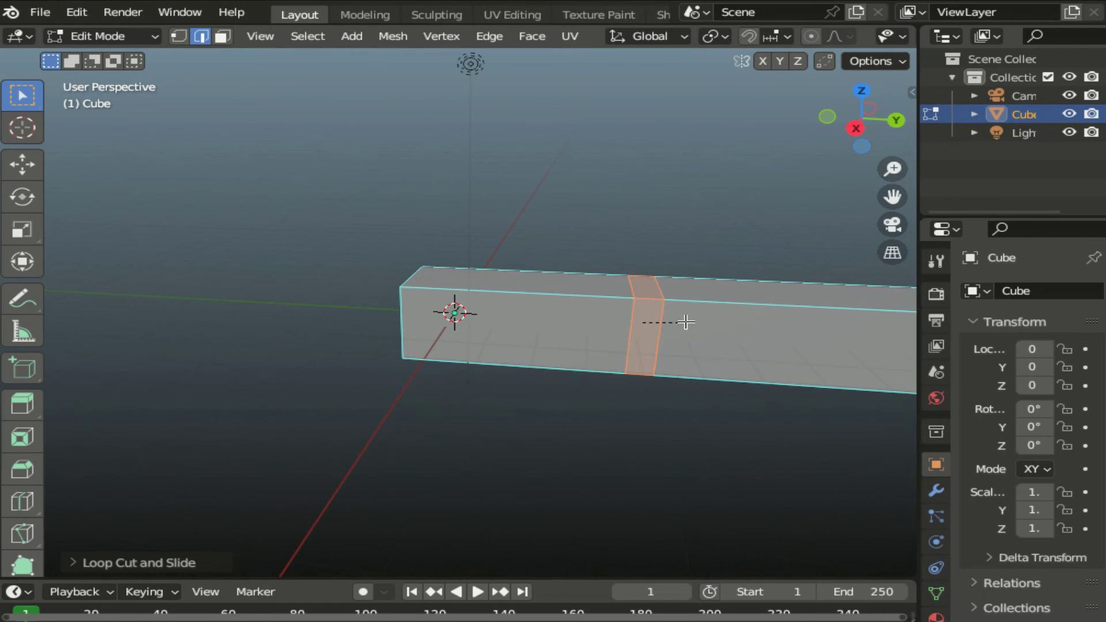
key("ctrl+b")
left_click(506, 291)
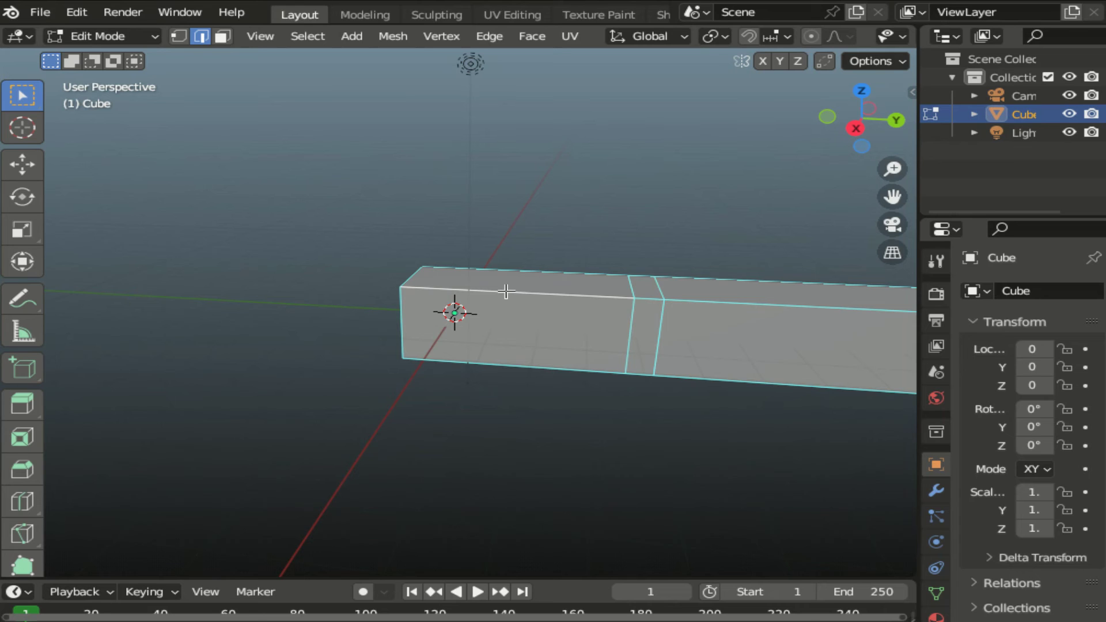
- Give the left-half top edge a narrow bevel with 12 segments
key("ctrl+b")
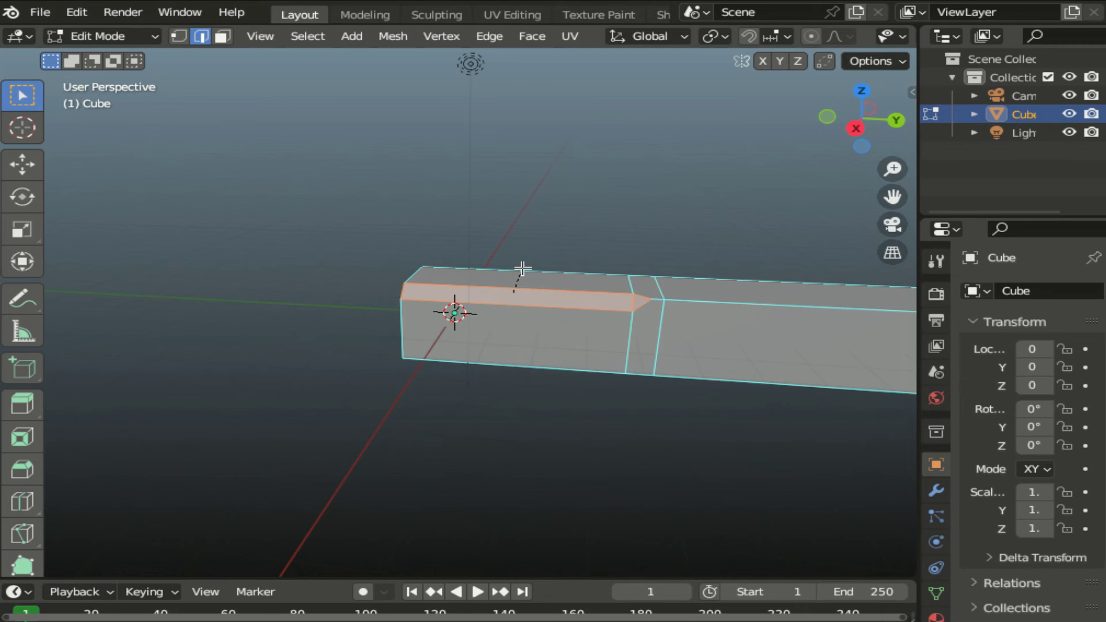
left_click(522, 268)
left_click(159, 566)
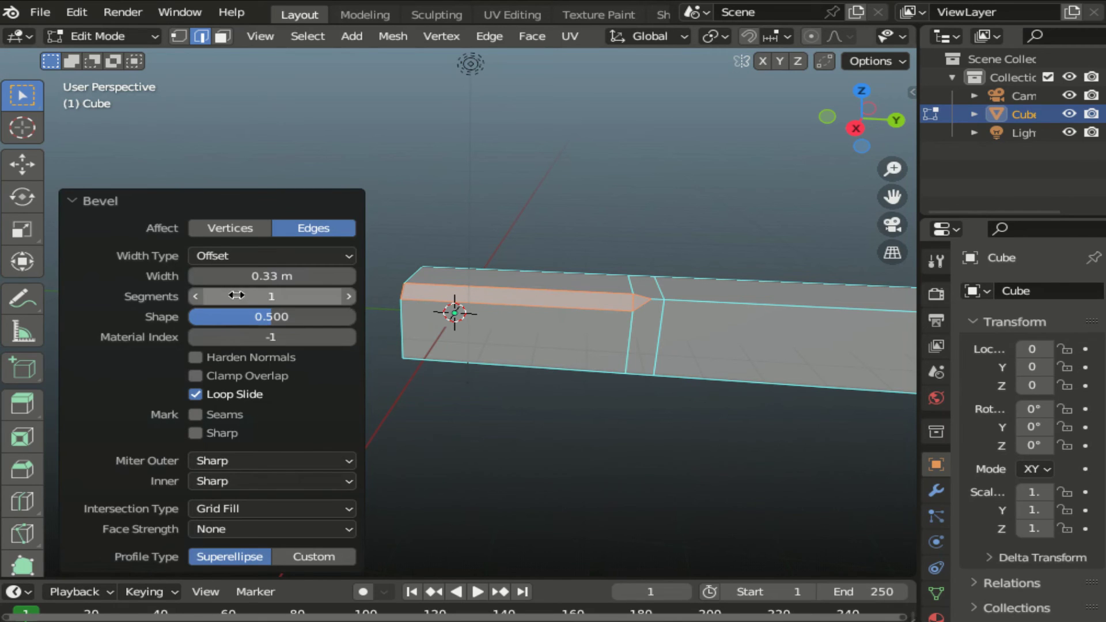
left_click_drag(239, 296, 288, 296)
- Give the right-half top edge a much wider rounded bevel
left_click(765, 304)
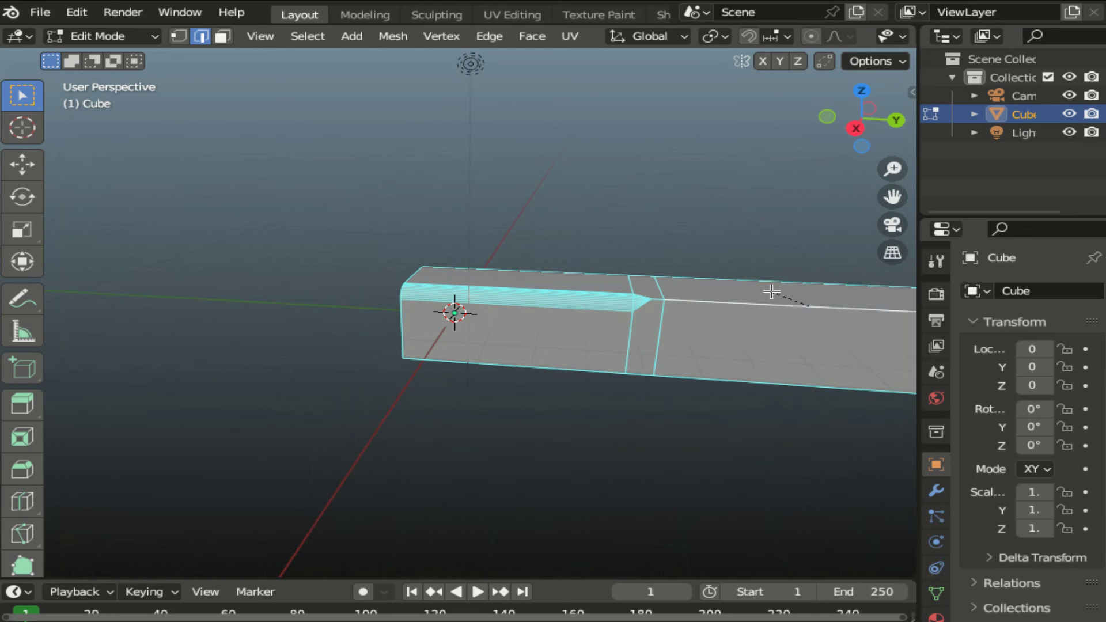
left_click(737, 242)
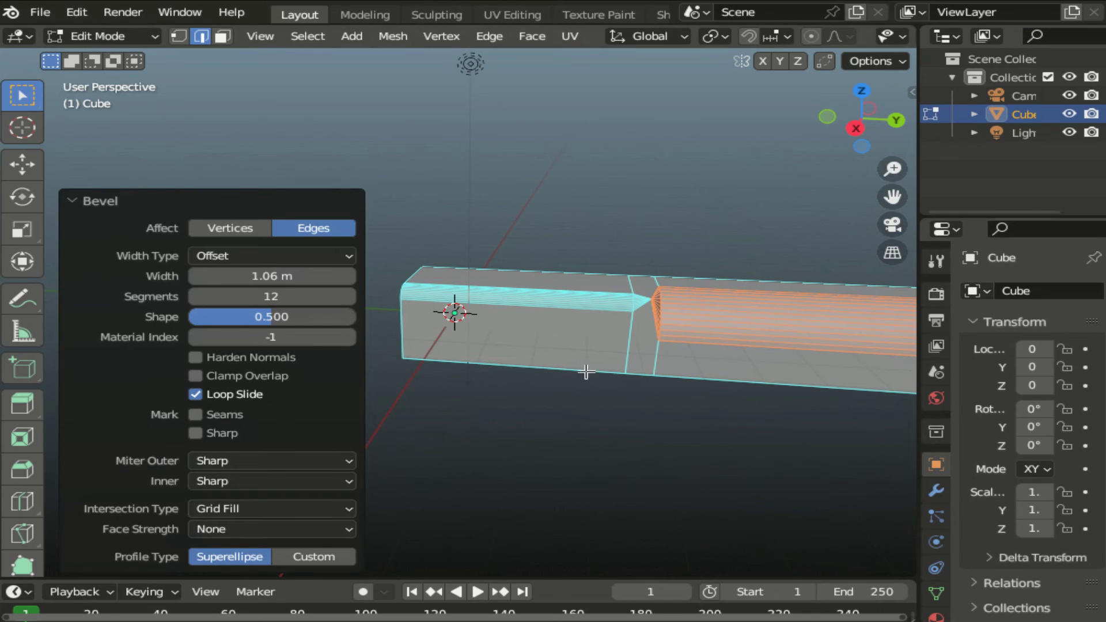
left_click(761, 184)
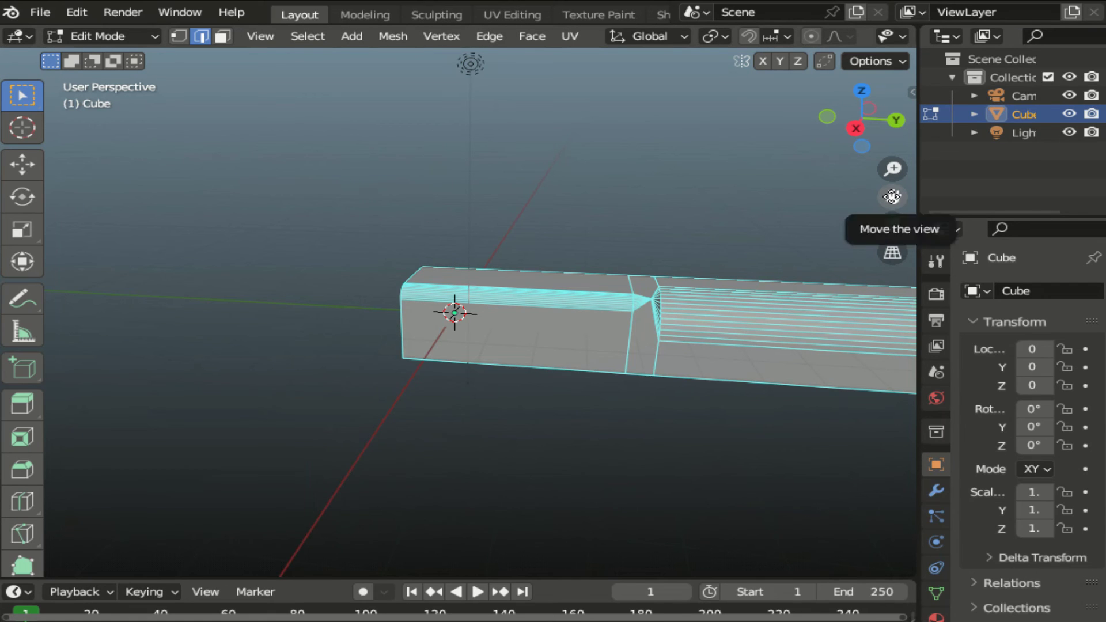
left_click_drag(892, 196, 686, 197)
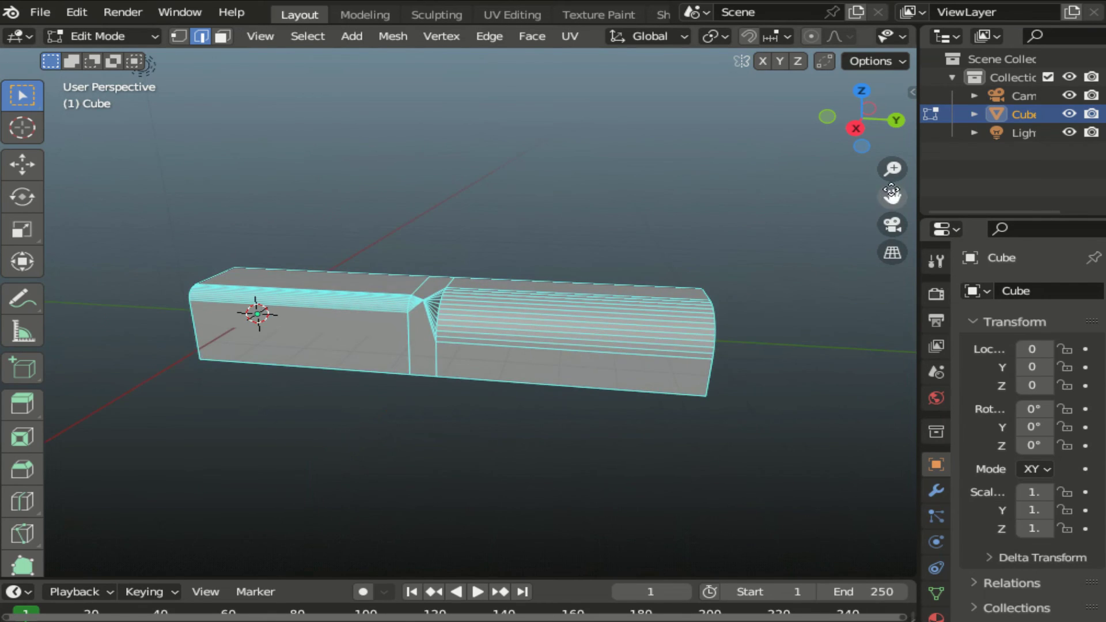
mouse_move(852, 112)
left_mouse_down()
mouse_move(835, 138)
mouse_move(861, 121)
mouse_move(119, 169)
mouse_move(235, 152)
mouse_move(179, 127)
left_mouse_up()
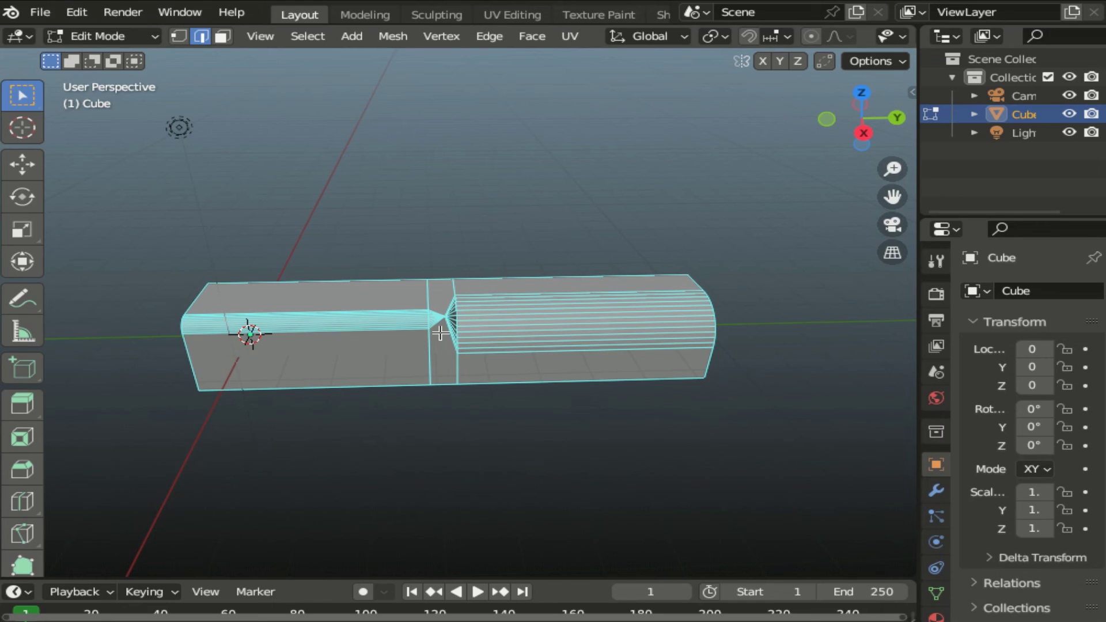
- Delete the narrow face strip between the two edge loops and frame the resulting opening
left_click(222, 37)
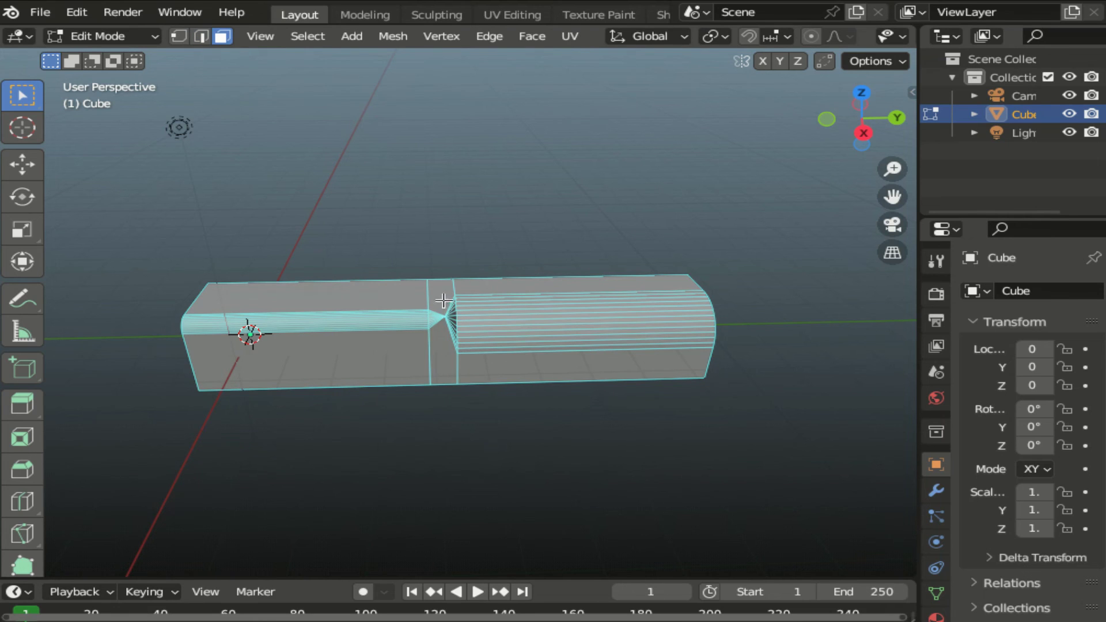
left_click(449, 358)
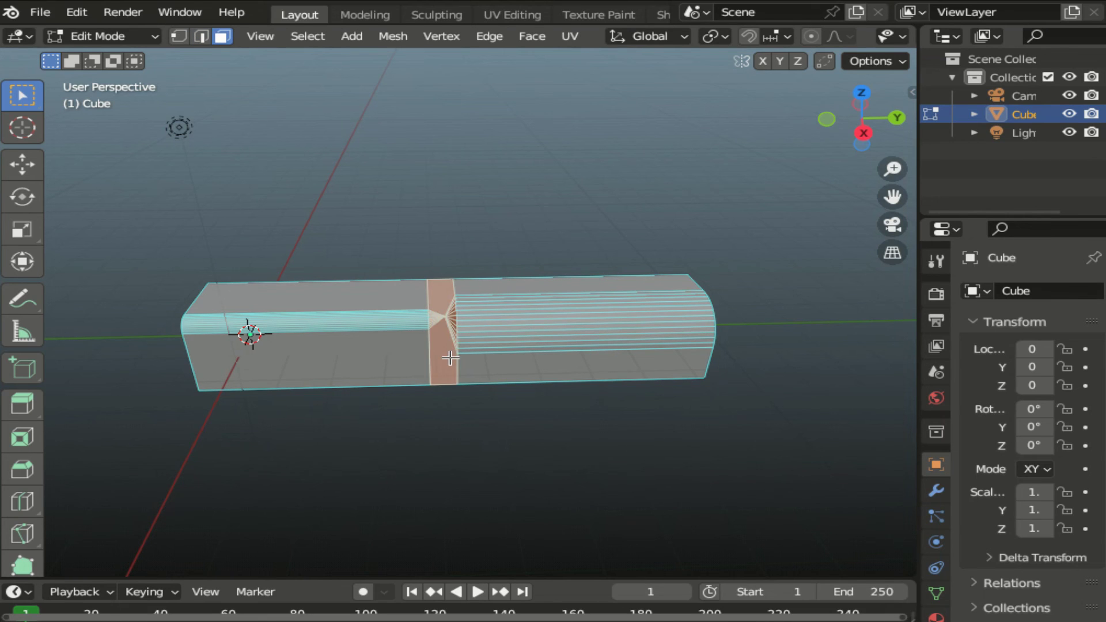
key("x")
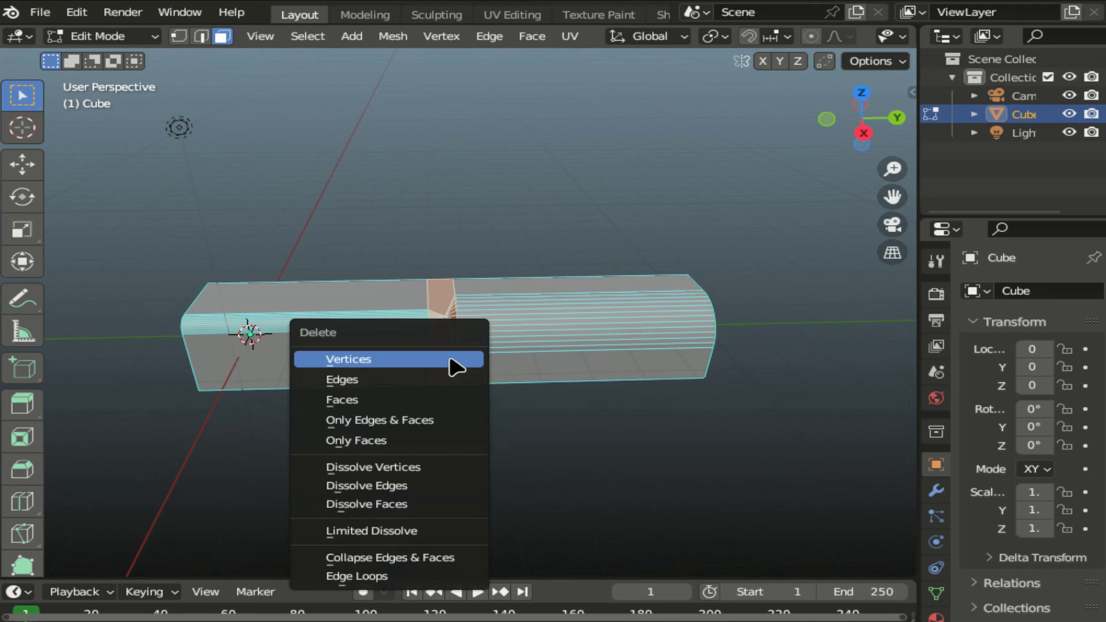
left_click(436, 401)
key("KP_Decimal")
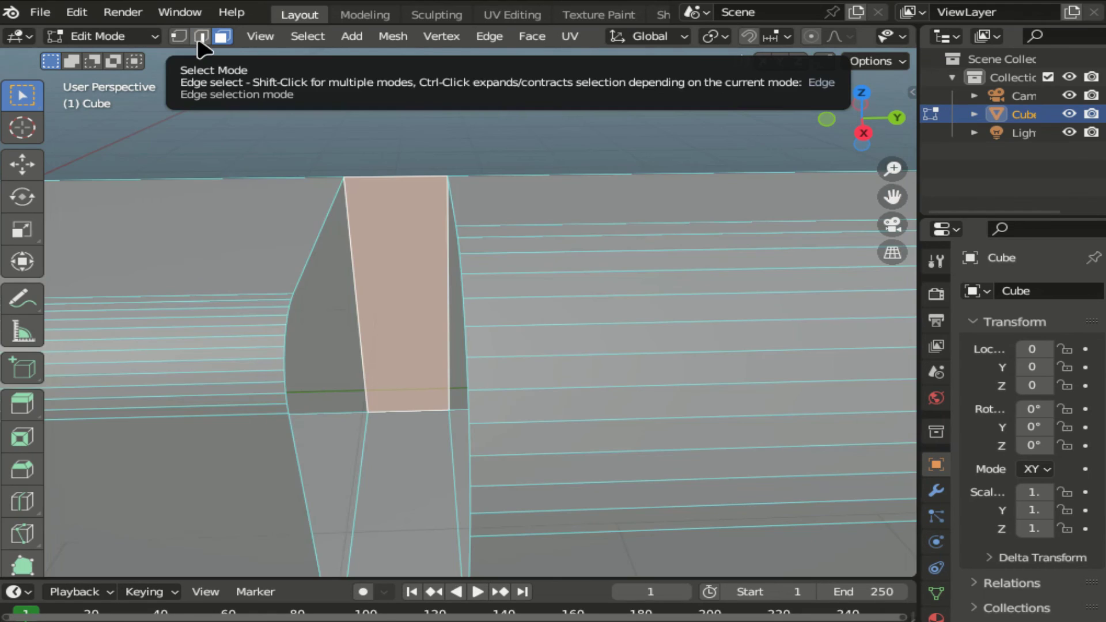
- Select the left and right curved bevel edges bordering the opening, including their upper and lower parts
left_click(199, 37)
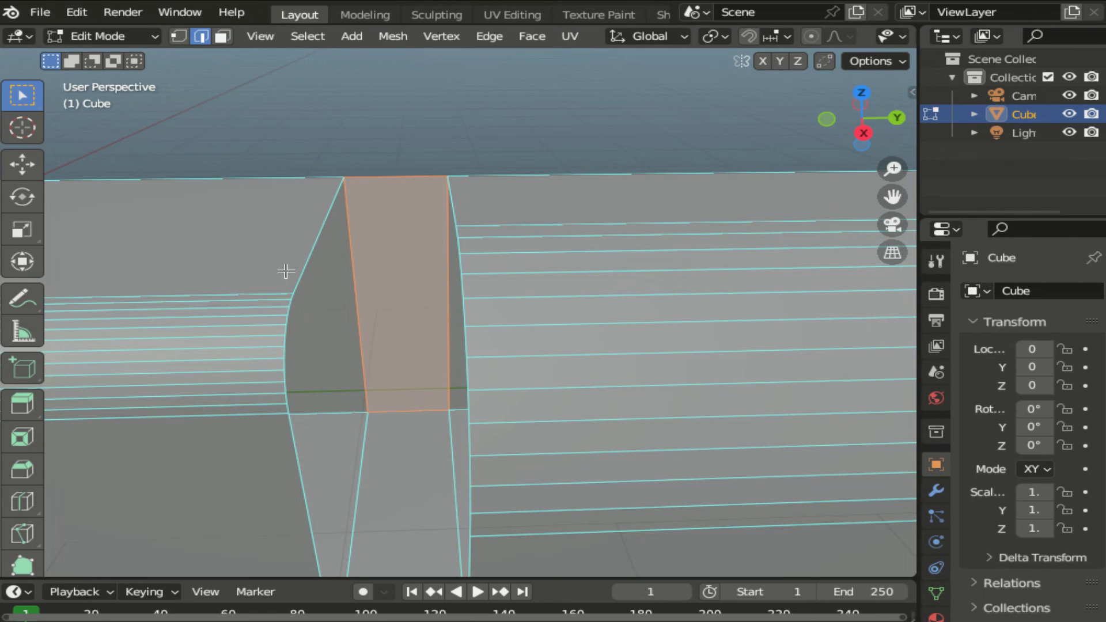
left_click_drag(285, 247, 311, 494)
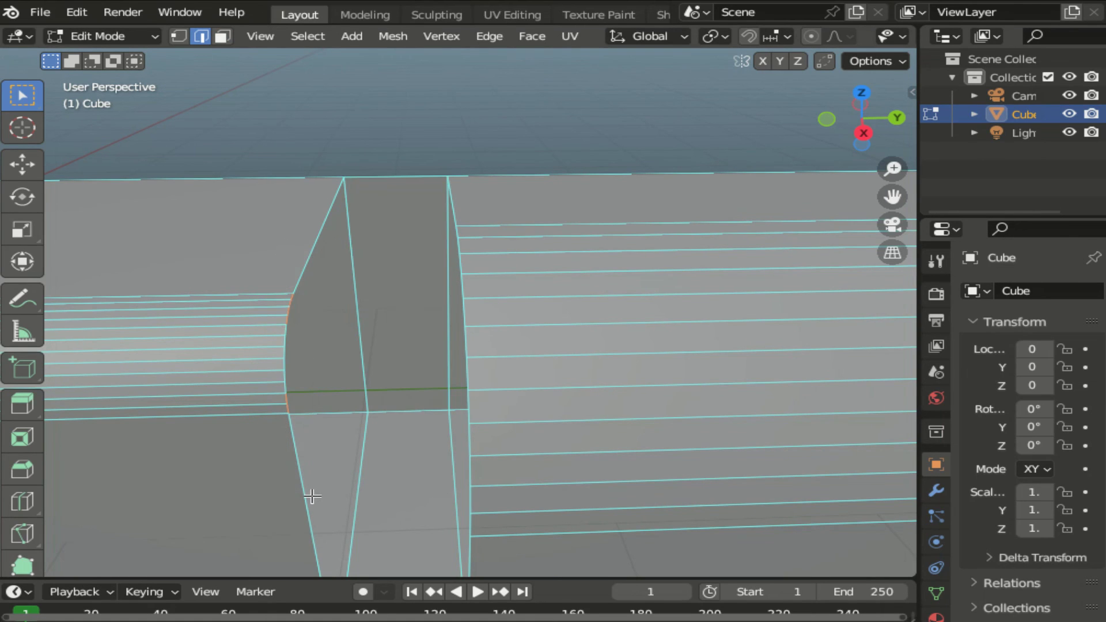
left_click_drag(265, 254, 330, 486)
left_click_drag(450, 214, 491, 564, "shift")
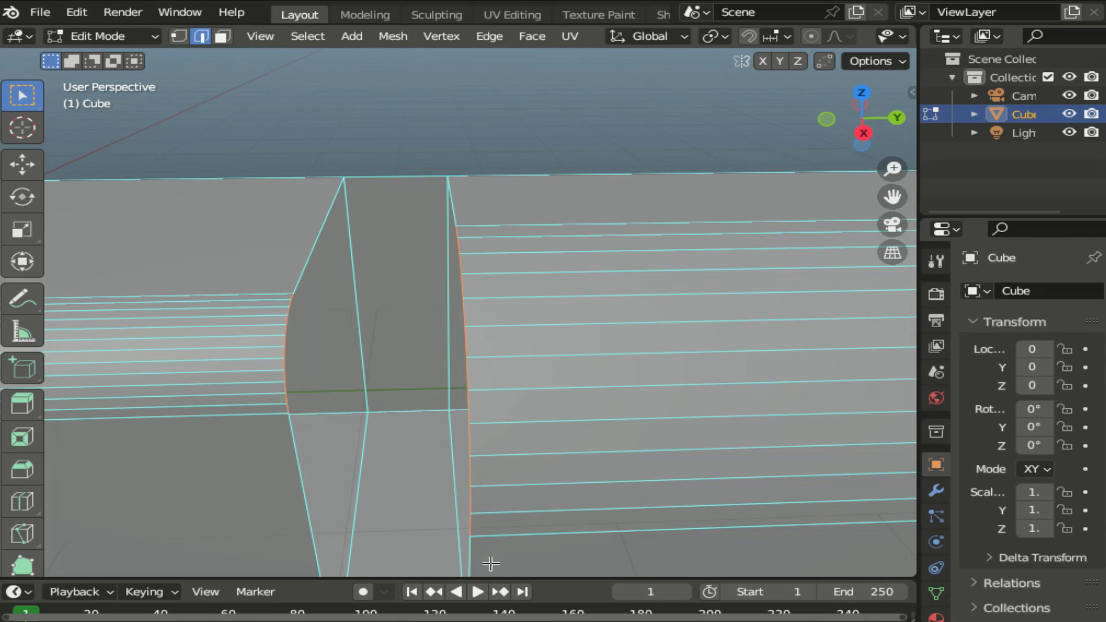
left_click(326, 221, "shift")
left_click(301, 475, "shift")
left_click(455, 212, "shift")
left_click(470, 554, "shift")
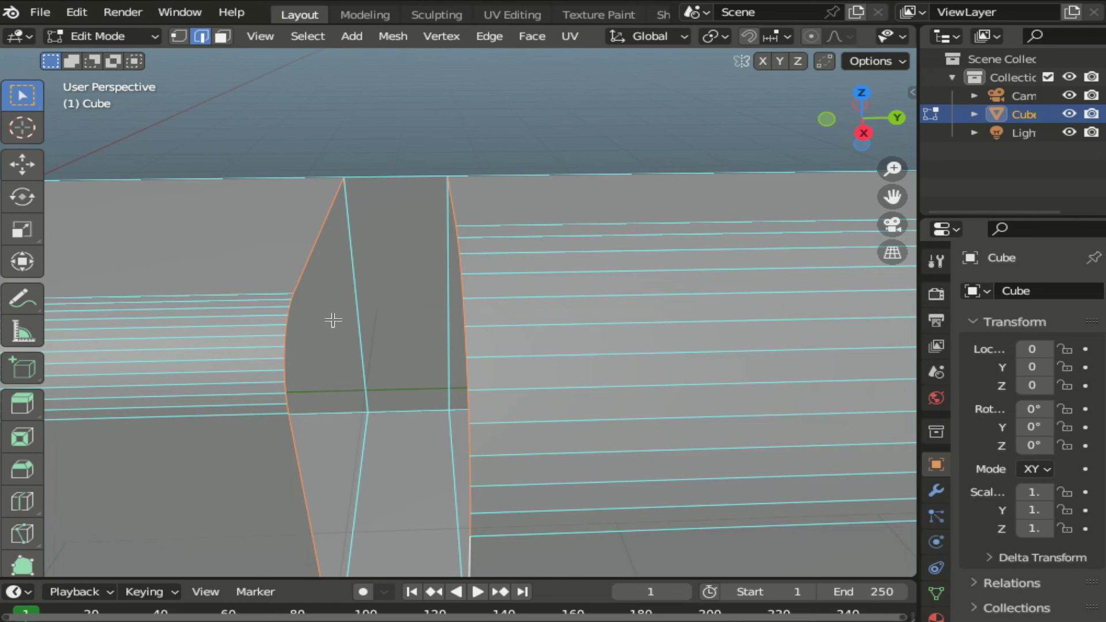
- Bridge the two curved edge loops with new faces, then select the bridge's left border
right_click(333, 292)
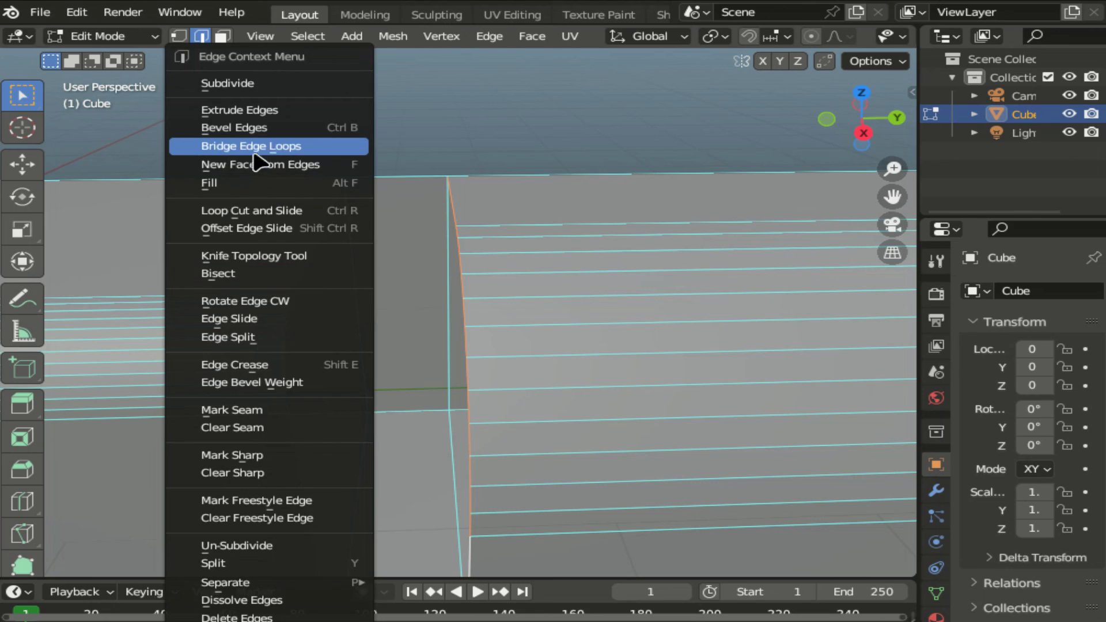
left_click(275, 146)
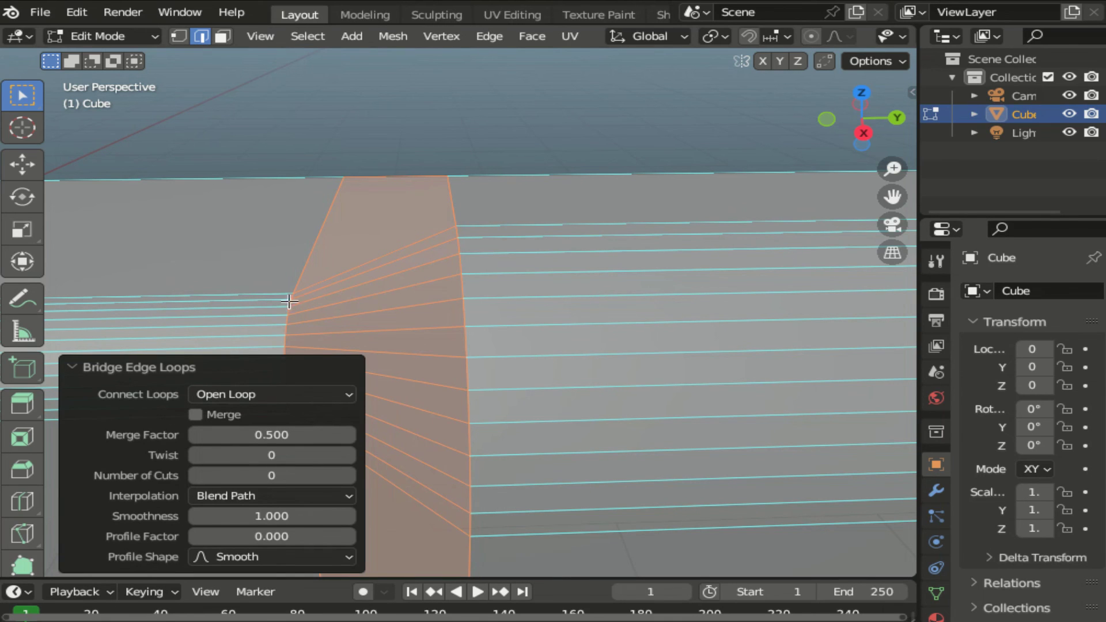
left_click(385, 138)
left_click(327, 230, "ctrl+alt")
left_click_drag(305, 208, 265, 521)
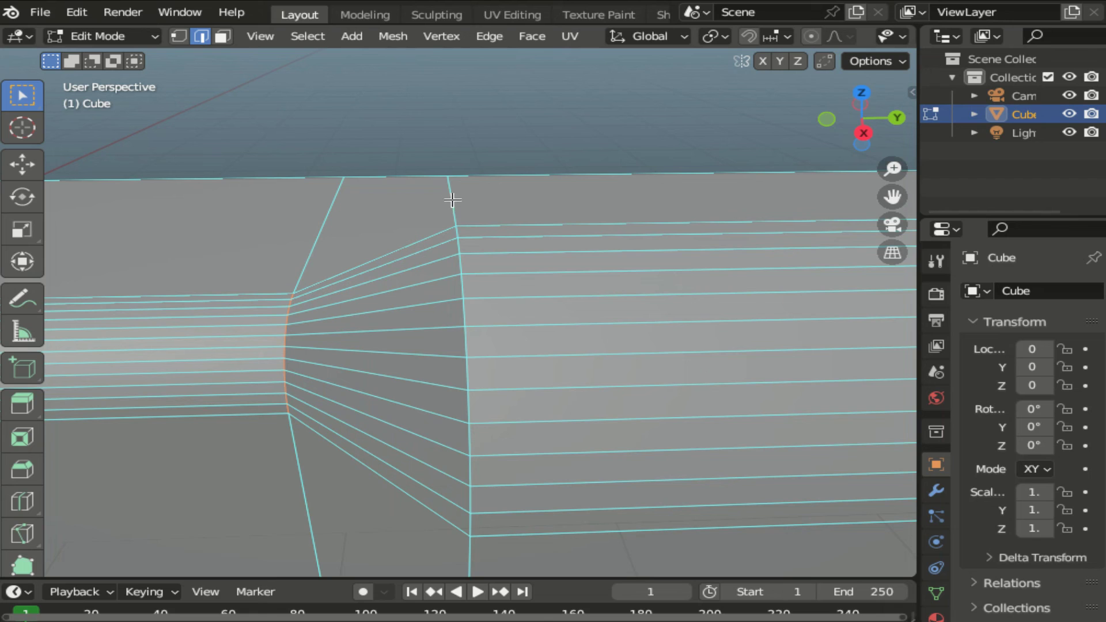
- Add the bridge's right border and the remaining upper and lower edges to the selection
left_click_drag(436, 190, 492, 518)
left_click(323, 225, "shift")
left_click(304, 491, "shift")
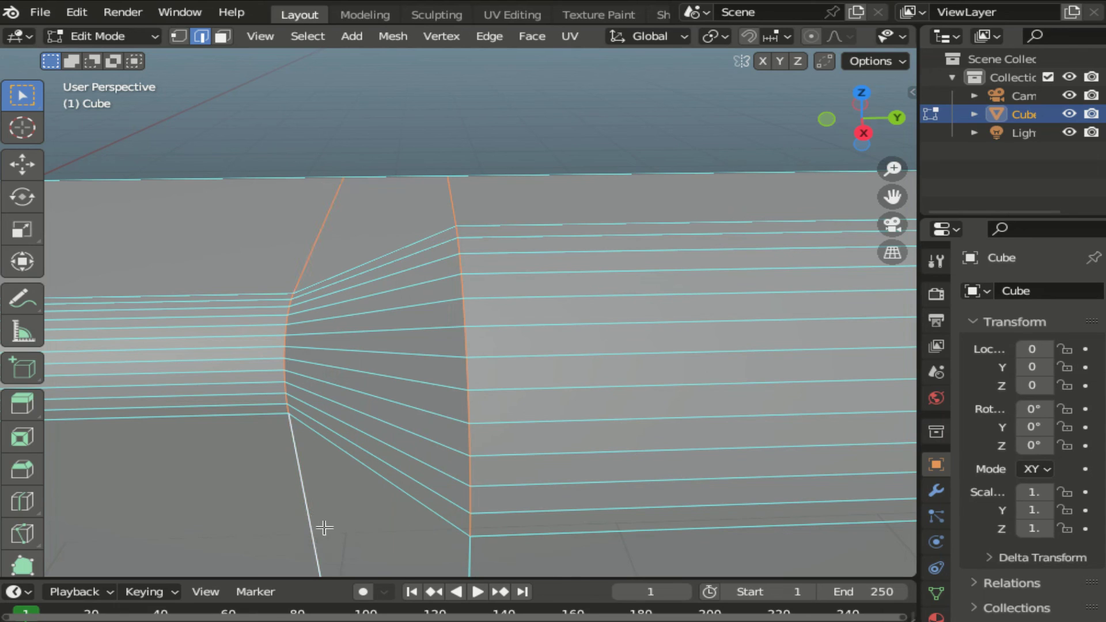
left_click(470, 551, "shift")
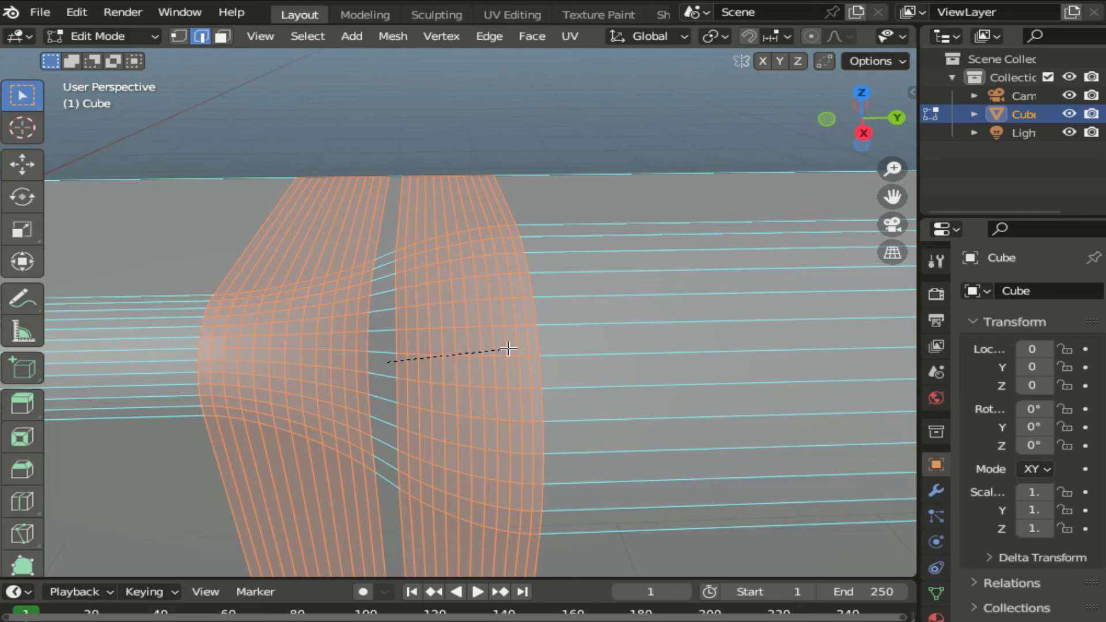
- Confirm the 0.273 m, 12-segment bevel on the bridge borders and orbit to inspect it
left_click(511, 349)
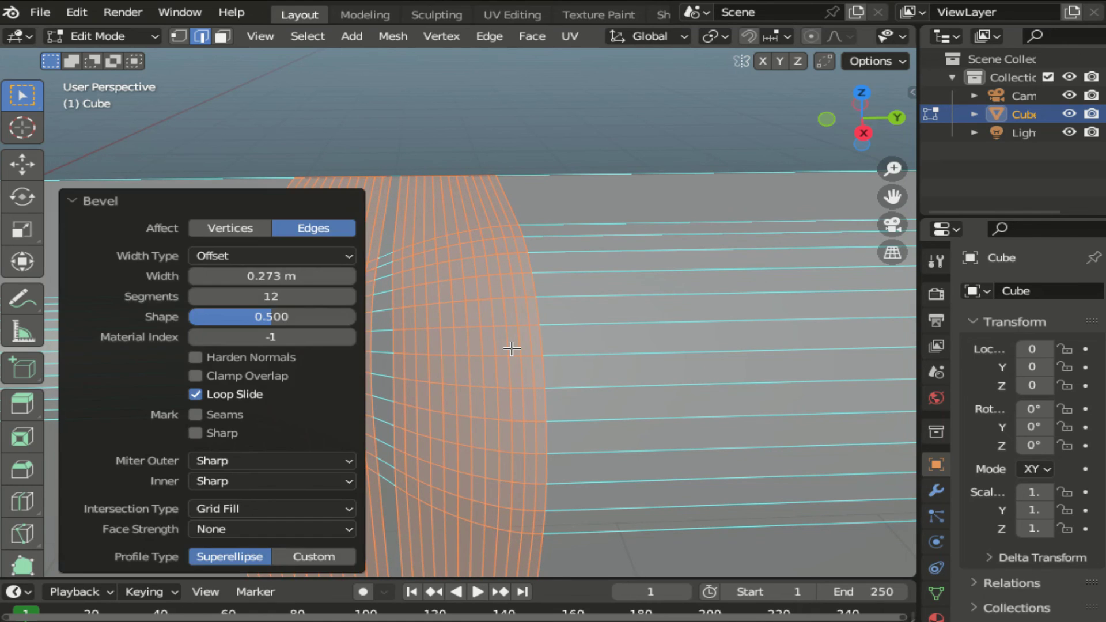
left_click(578, 208)
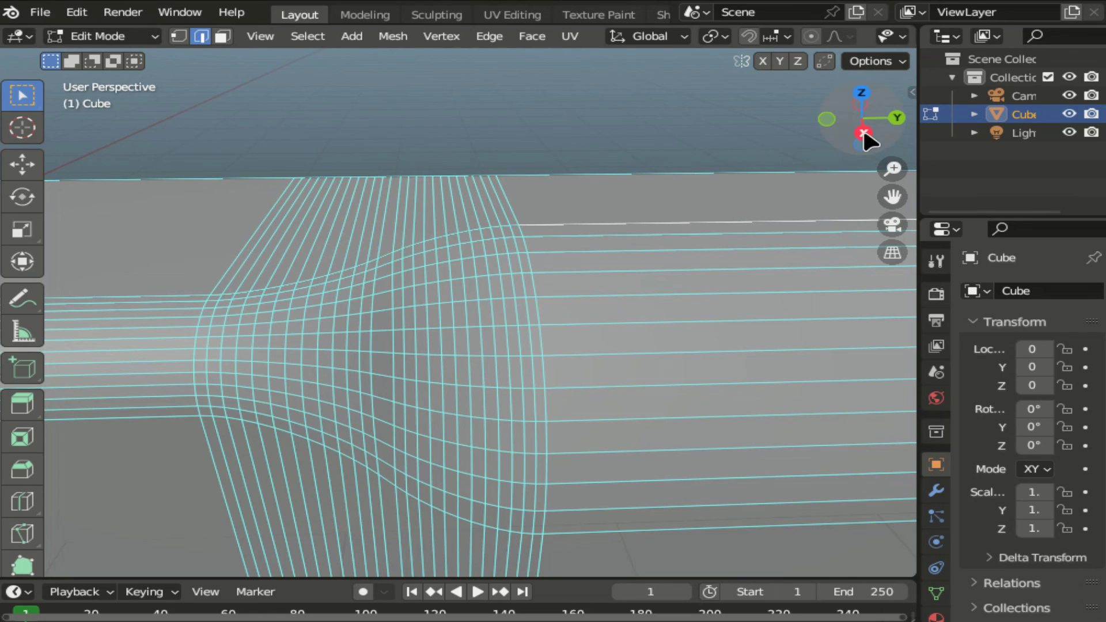
mouse_move(862, 127)
left_mouse_down()
mouse_move(863, 115)
mouse_move(887, 124)
mouse_move(852, 122)
left_mouse_up()
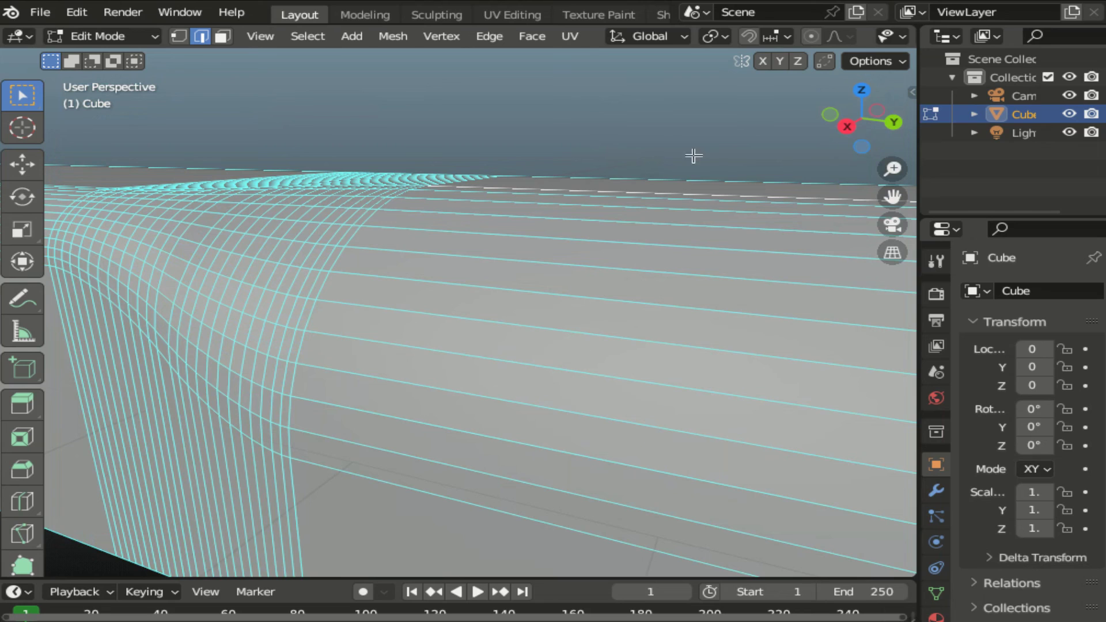